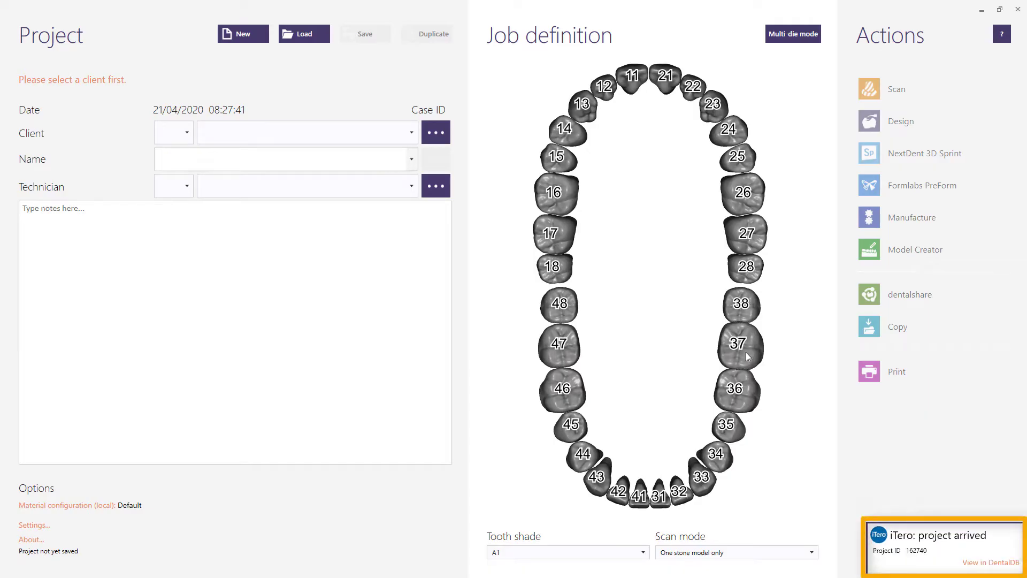
- Open the newly arrived iTero project in DentalDB and review the work type, material and parameters of tooth 14
left_click(972, 564)
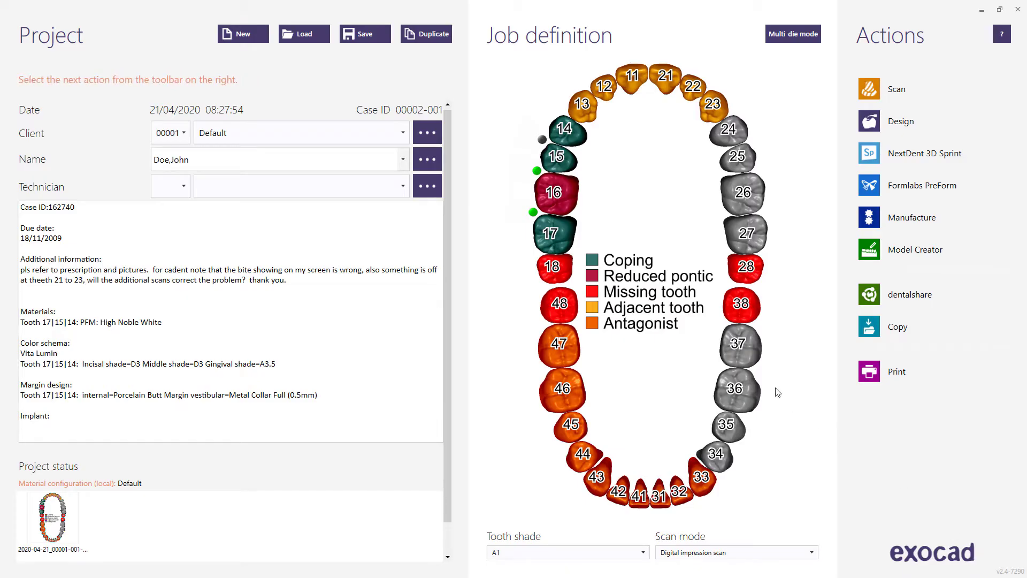
left_click(567, 134)
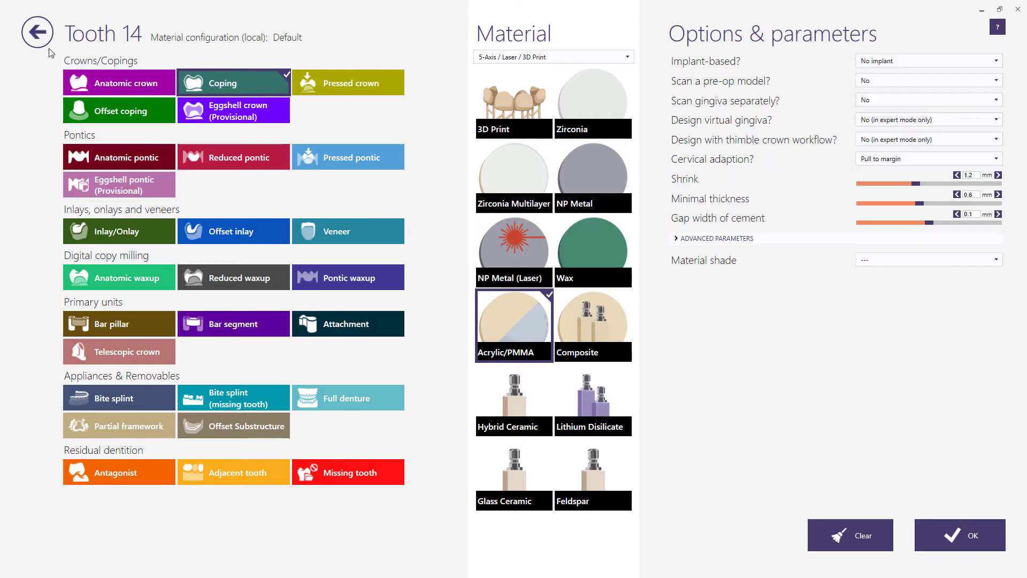
left_click(38, 33)
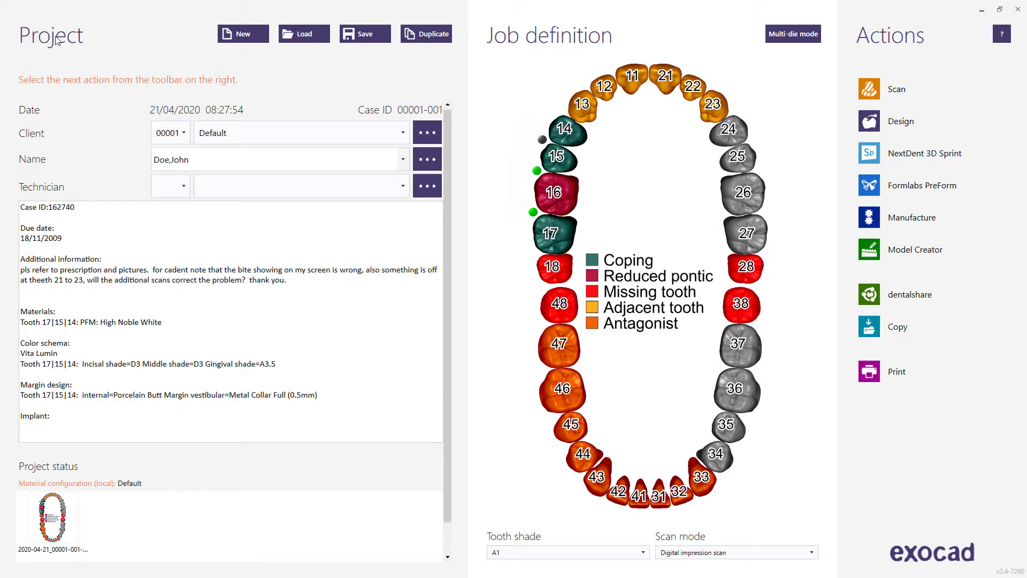
- Search the saved projects for "Mode" and load the project Model Creator, New Plovdiv Sample
left_click(294, 34)
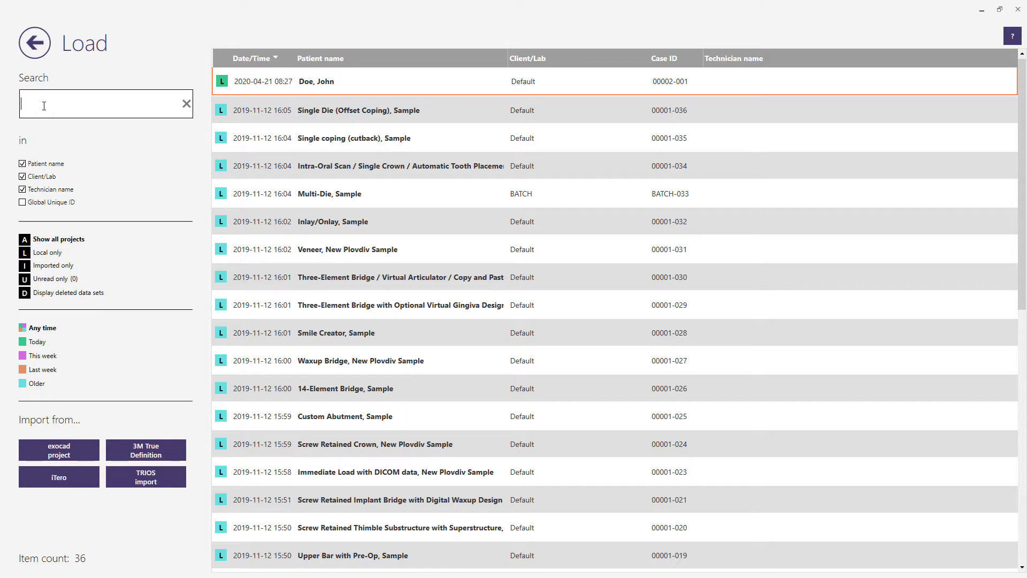
left_click(44, 106)
type("Model")
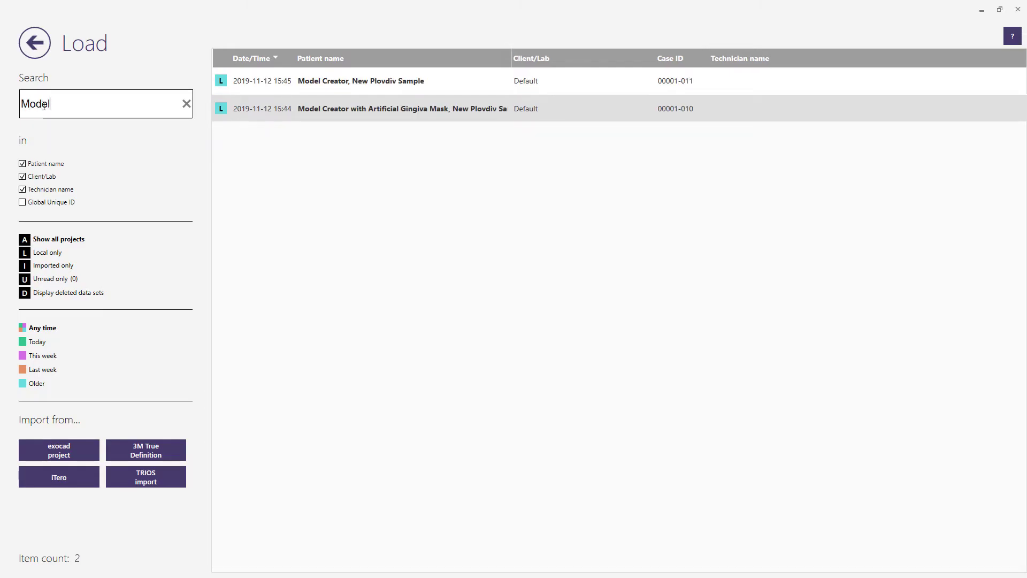
key("BackSpace")
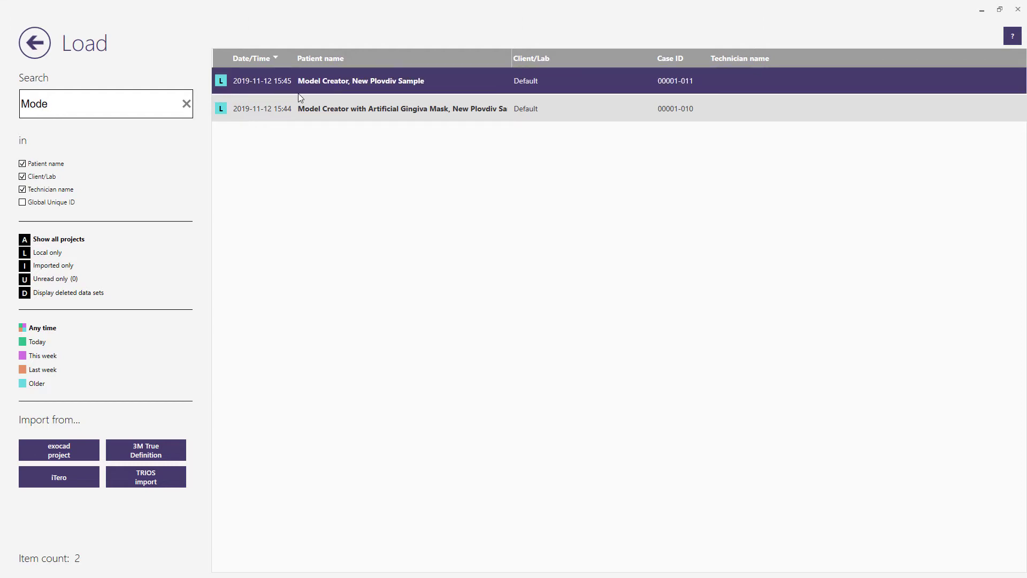
left_click(363, 82)
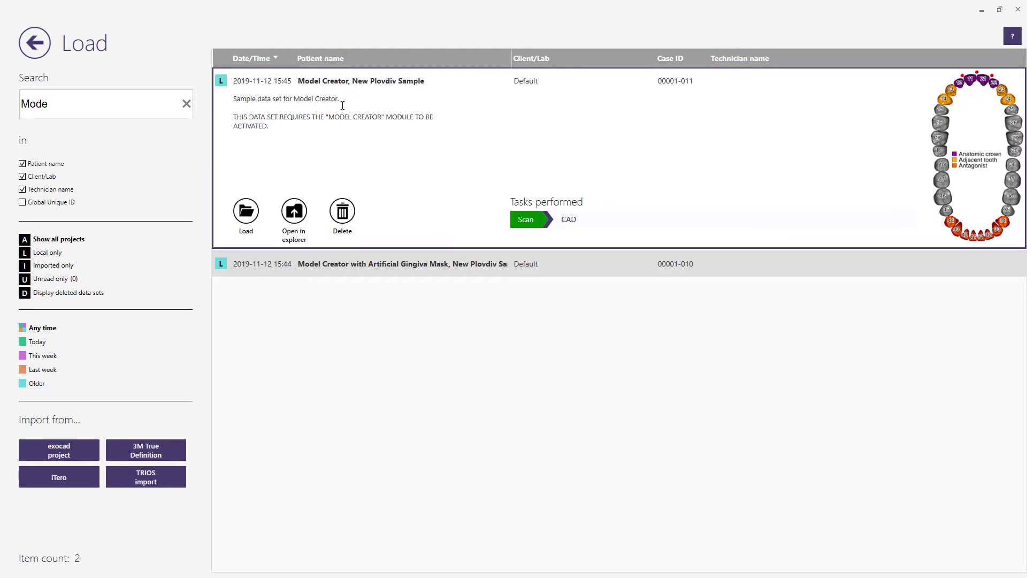
left_click(246, 213)
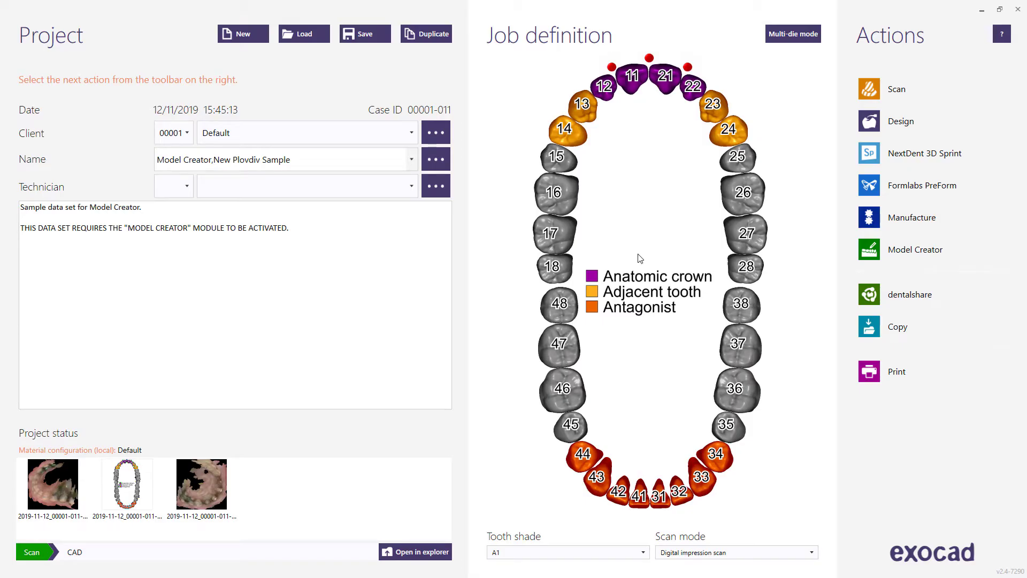
- Start Model Creator for the project and choose the model type Formlabs Form2 Hollow 50µm - DentalModel resin
left_click(877, 254)
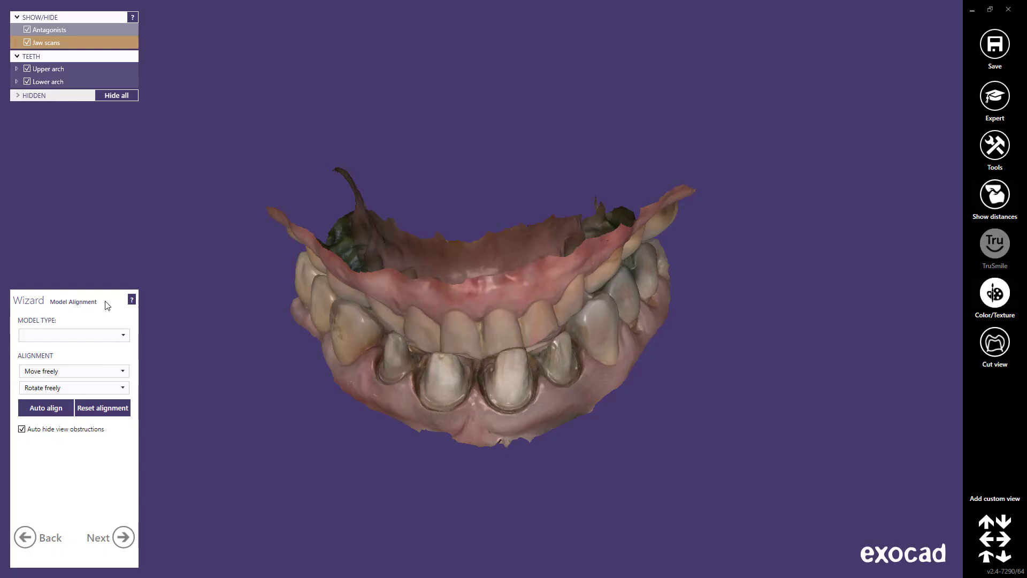
left_click(123, 336)
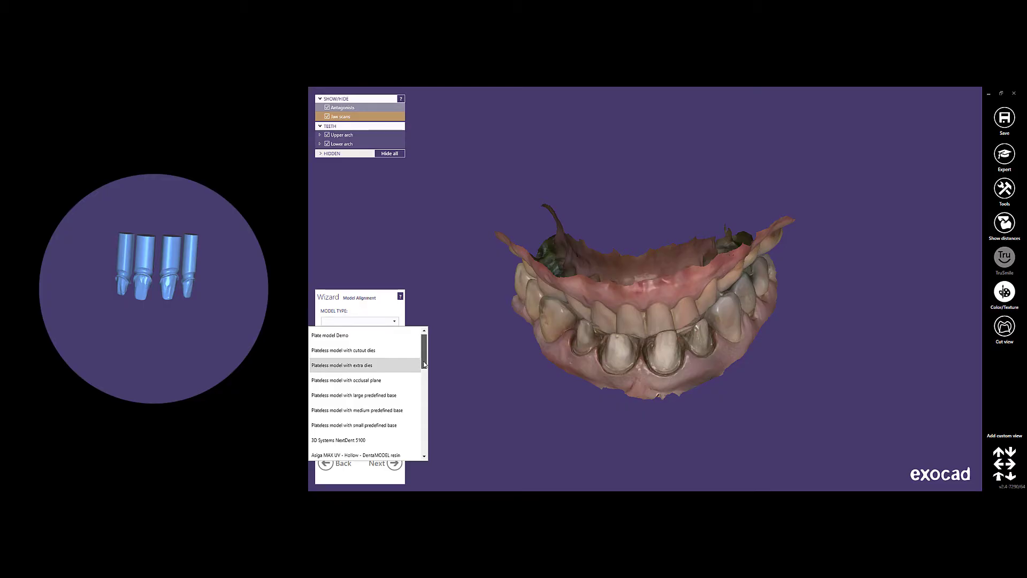
left_click_drag(424, 364, 424, 385)
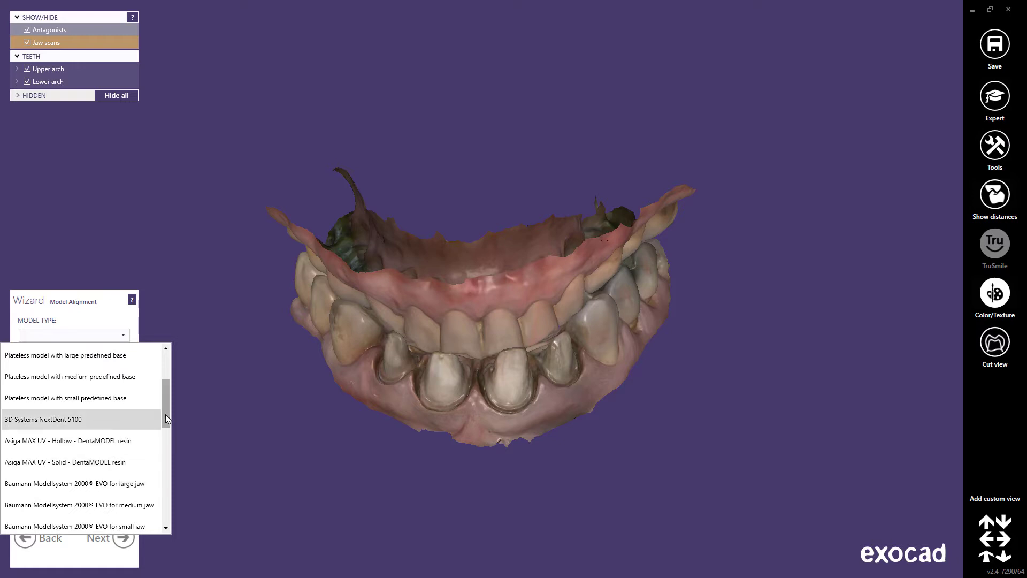
left_click_drag(165, 418, 165, 433)
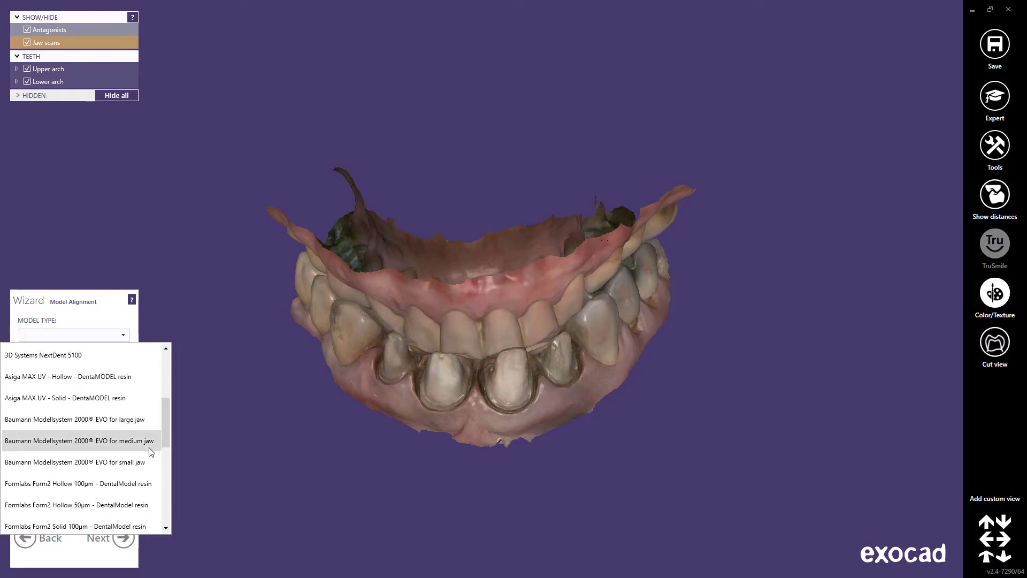
left_click(74, 510)
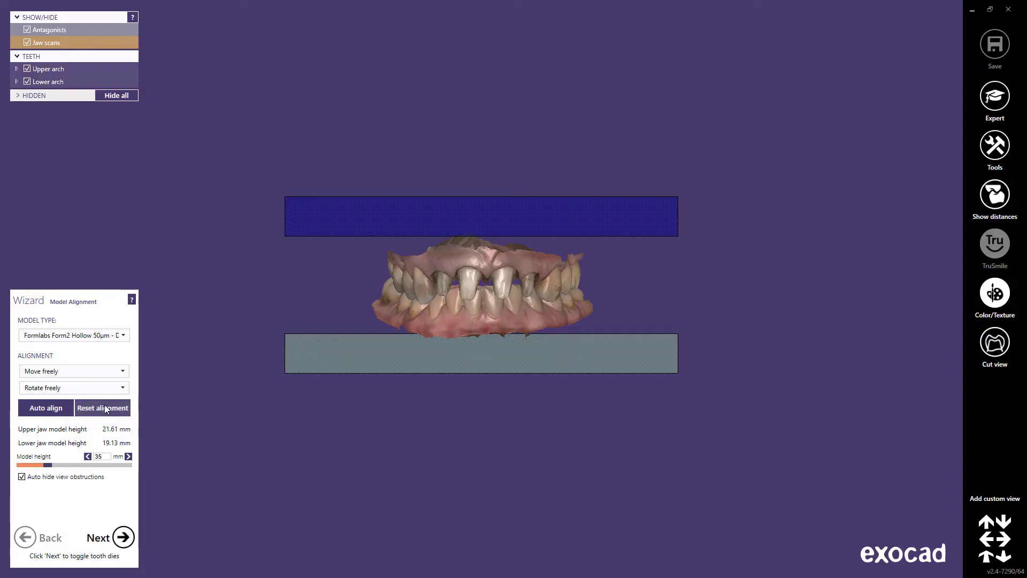
- Keep the movement mode at Move freely and slightly adjust the jaw scans' position and orientation between the two model plates
left_click(124, 372)
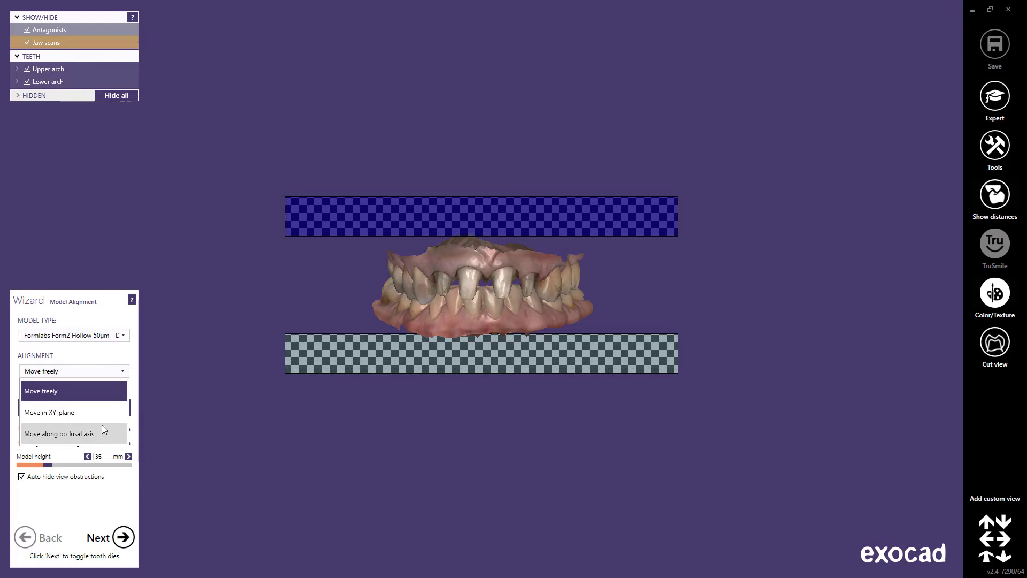
left_click(110, 390)
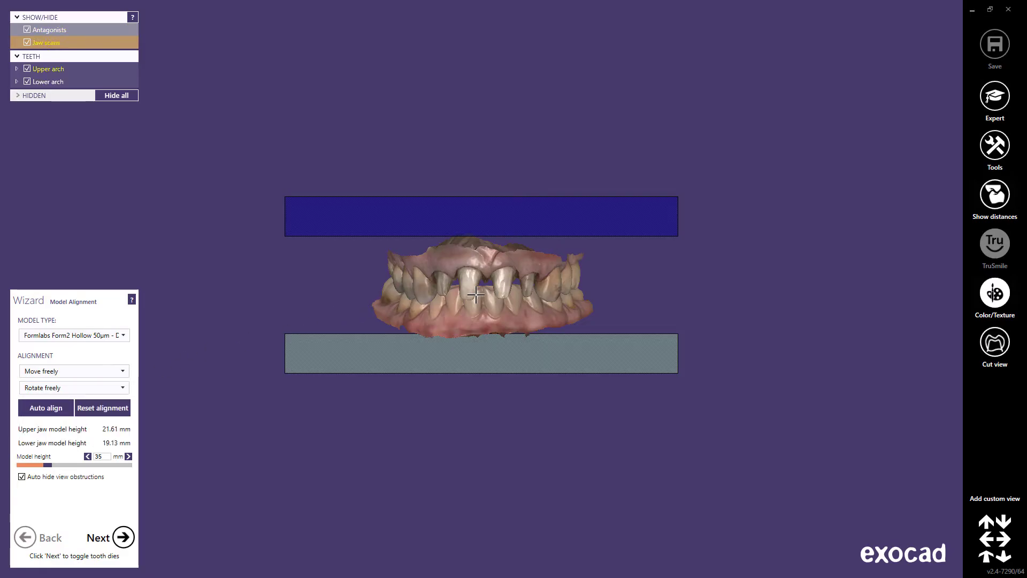
left_click_drag(480, 295, 473, 315)
left_click_drag(568, 304, 626, 304)
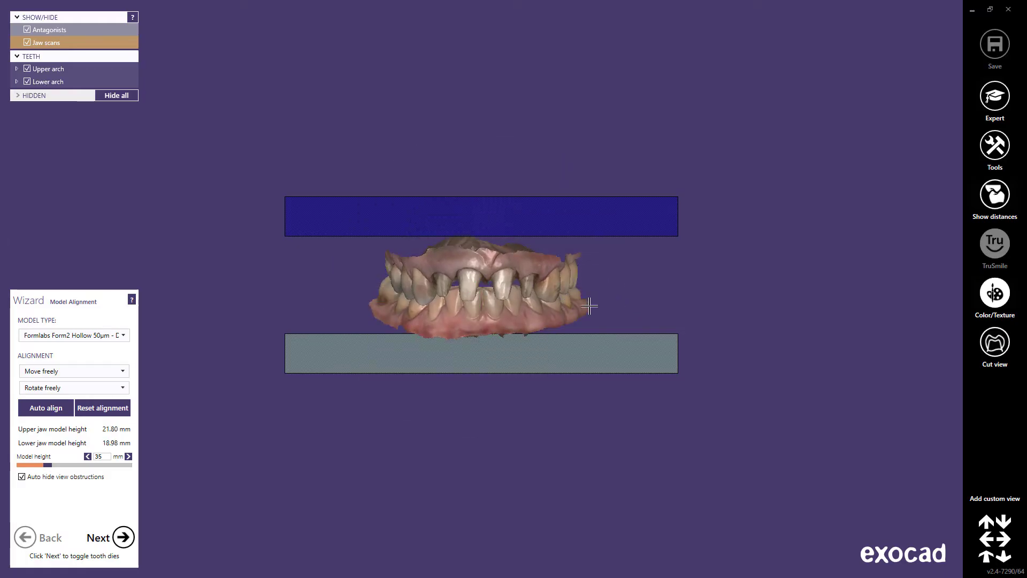
- Keep the rotation mode at Rotate freely, set the model height to 38.3 mm and proceed to the 3D Data Editor
left_click(122, 389)
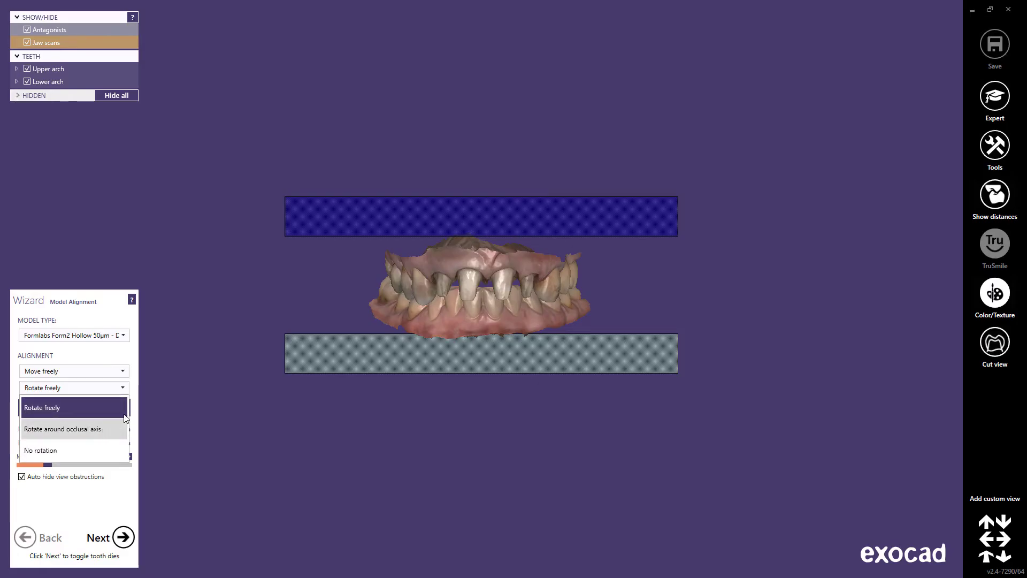
left_click(151, 396)
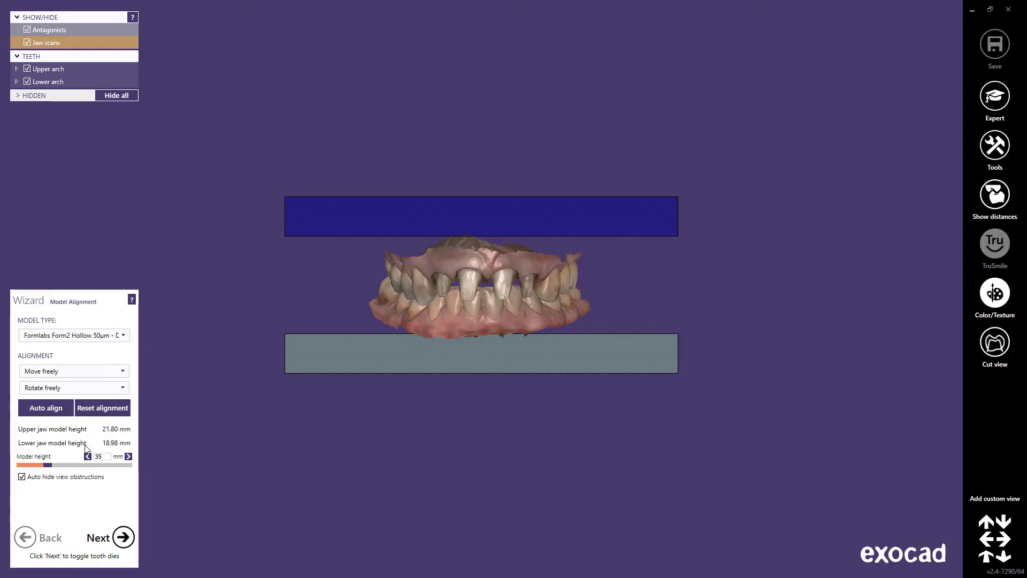
left_click_drag(47, 465, 54, 466)
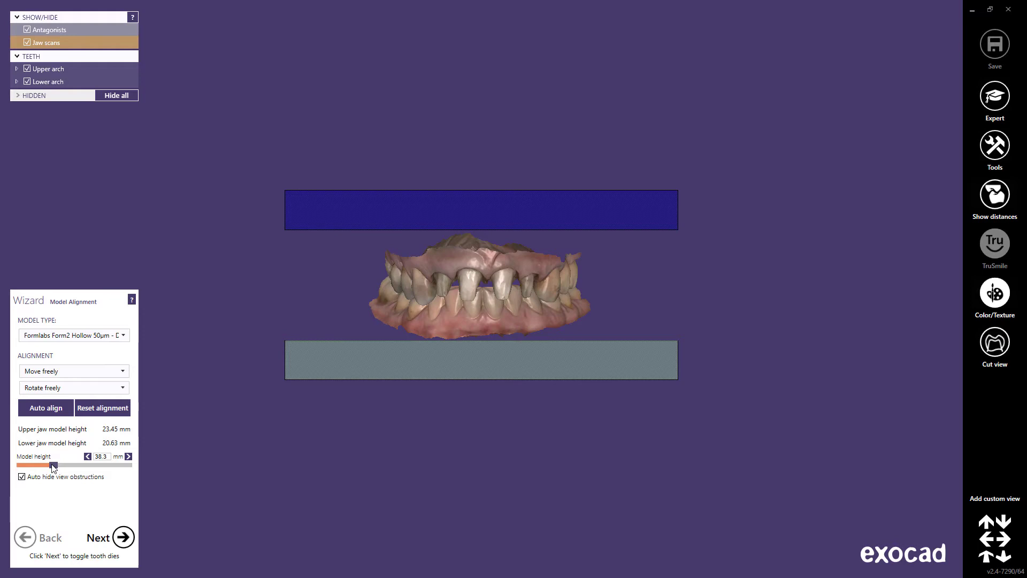
left_click(124, 537)
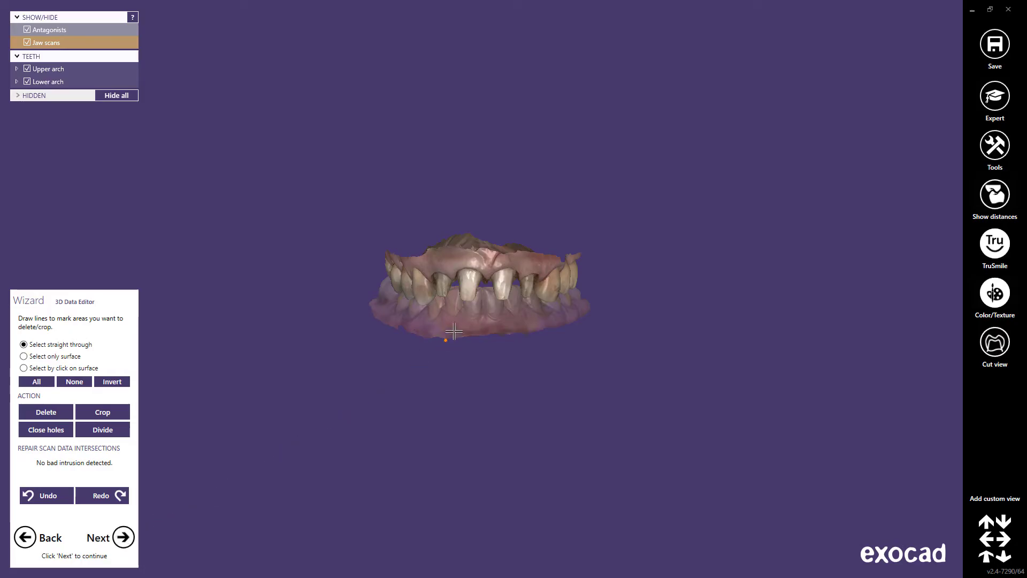
- Use straight-through selection to outline the scan area rising above the upper jaw's front gum edge
scroll(480, 304, "up", 2)
scroll(481, 303, "up", 2)
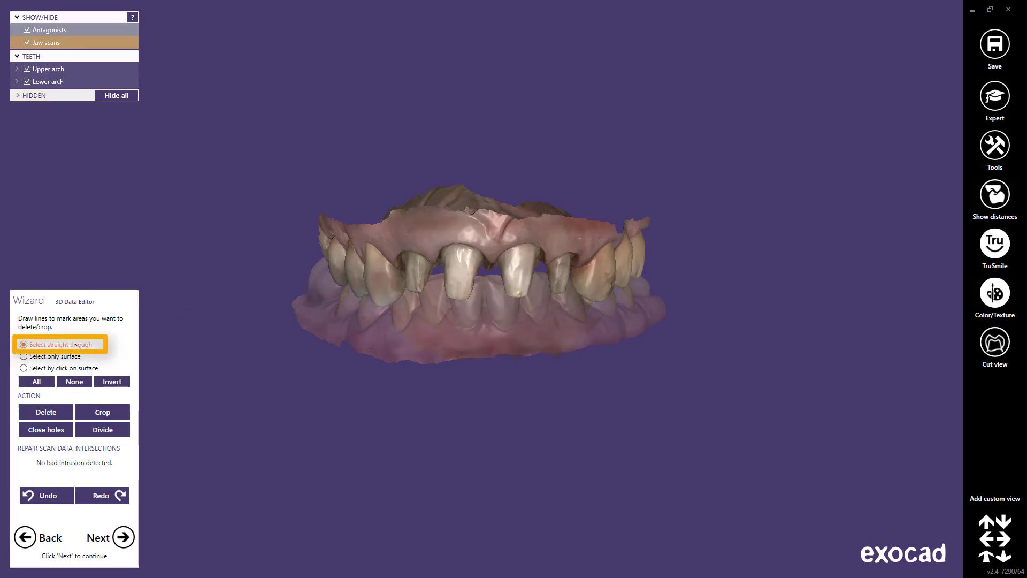
left_click(251, 270)
left_click(360, 211)
left_click(395, 220)
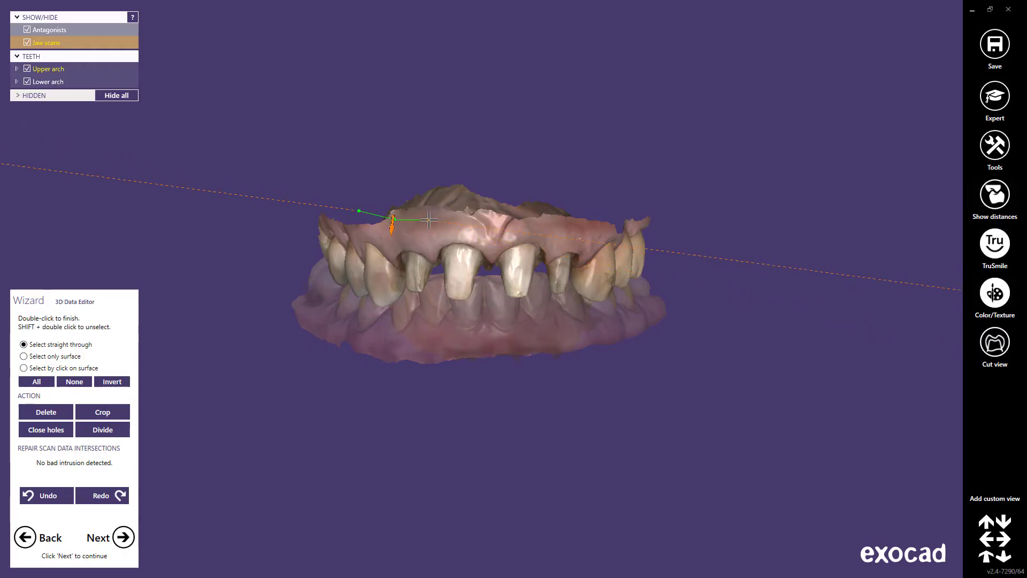
left_click(491, 220)
left_click(535, 201)
left_click(489, 173)
left_click(415, 166)
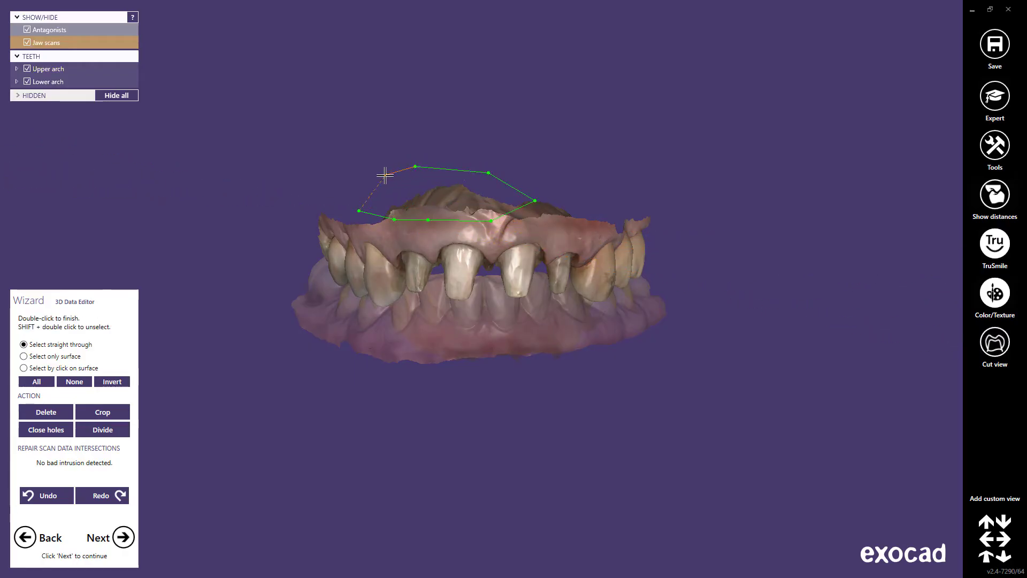
double_click(384, 175)
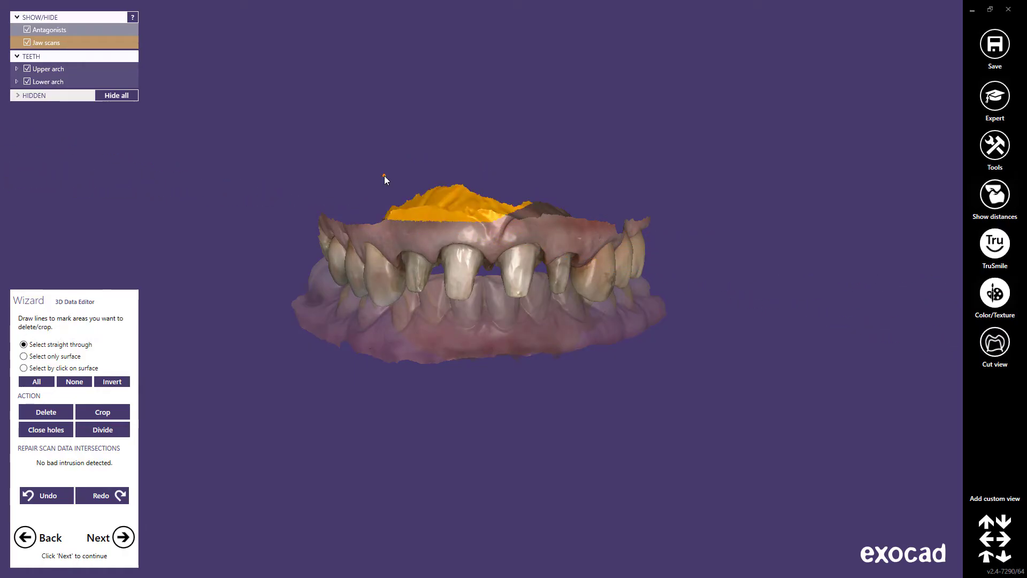
right_click_drag(383, 175, 384, 180)
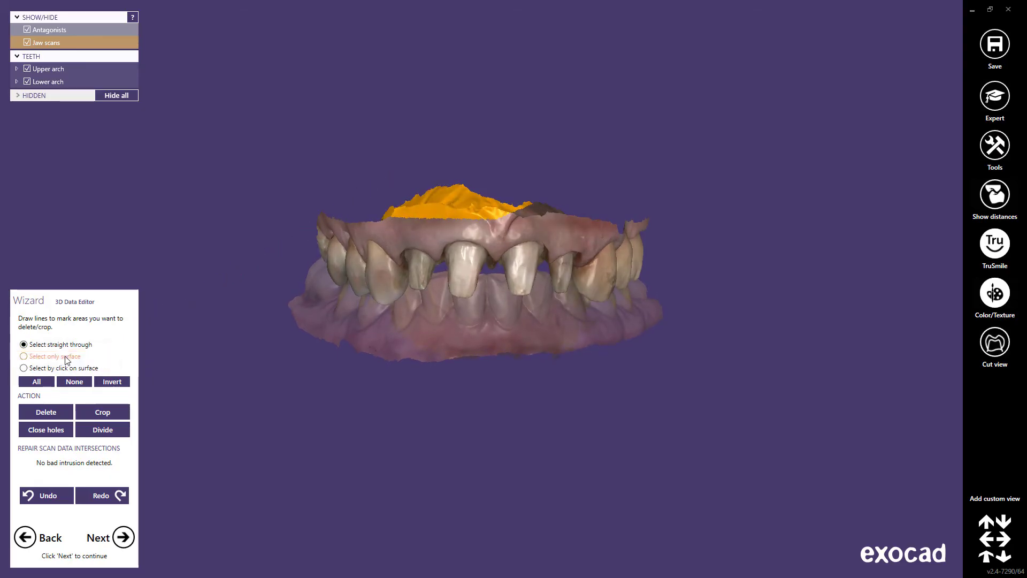
- Use surface-only selection to outline a small gum patch below the front left teeth of the lower jaw
left_click(66, 358)
left_click(368, 308)
left_click(401, 310)
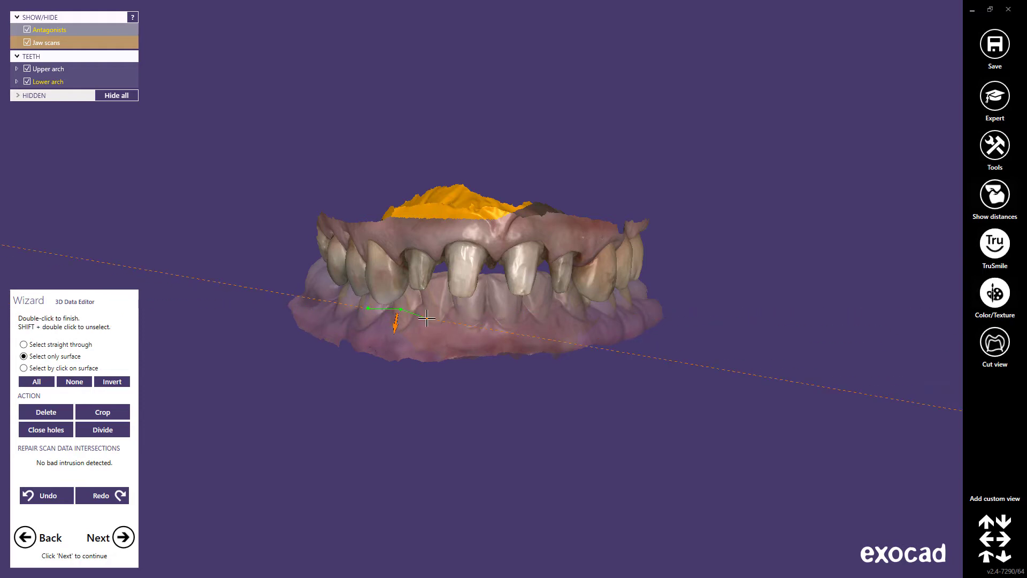
left_click(427, 319)
left_click(420, 340)
left_click(393, 339)
double_click(362, 331)
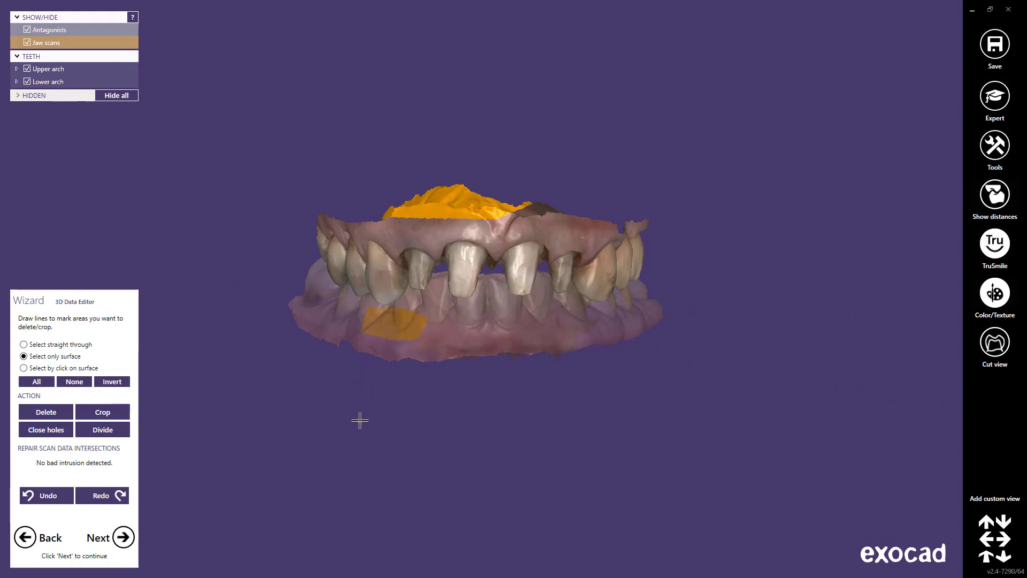
right_click_drag(360, 420, 360, 421)
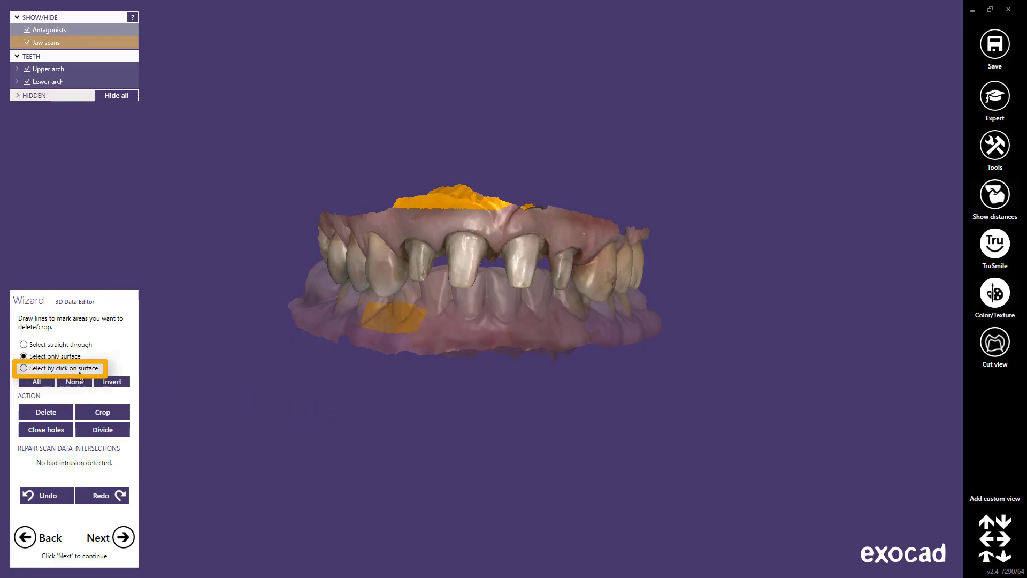
- Select the whole upper jaw by its surface, extend the selection to all scan data, and clear it
left_click(79, 370)
left_click(546, 250)
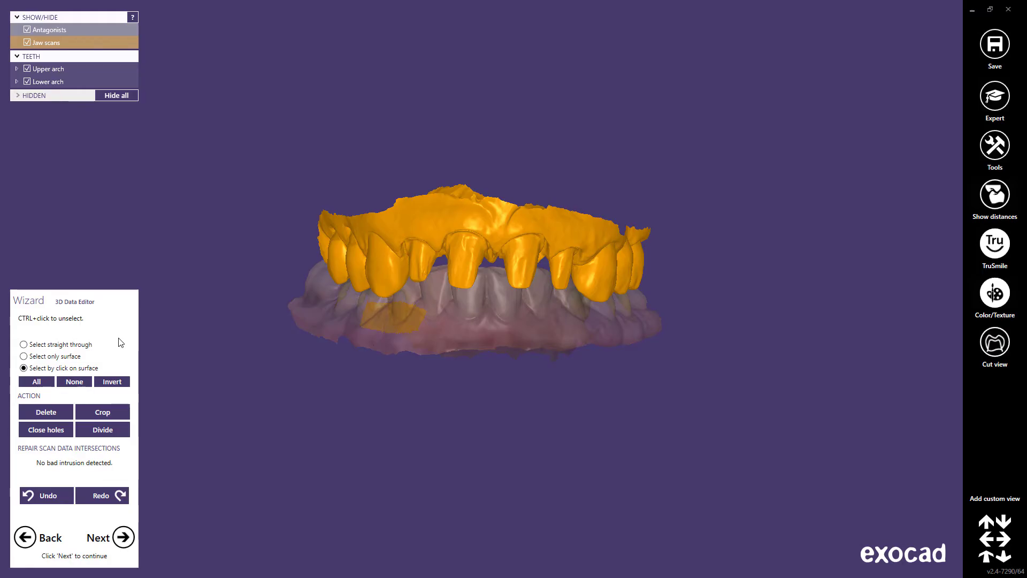
left_click(24, 383)
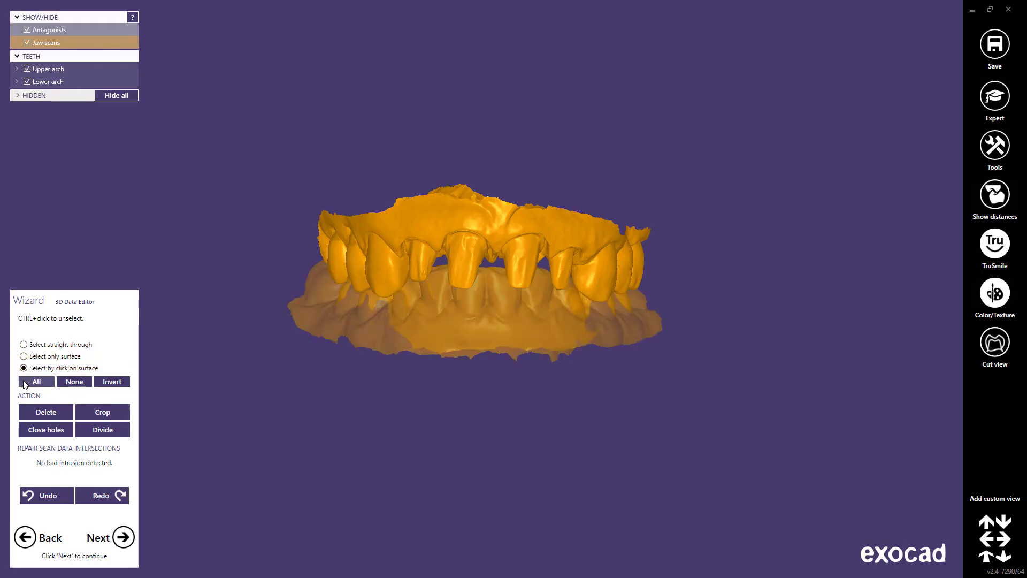
left_click(68, 382)
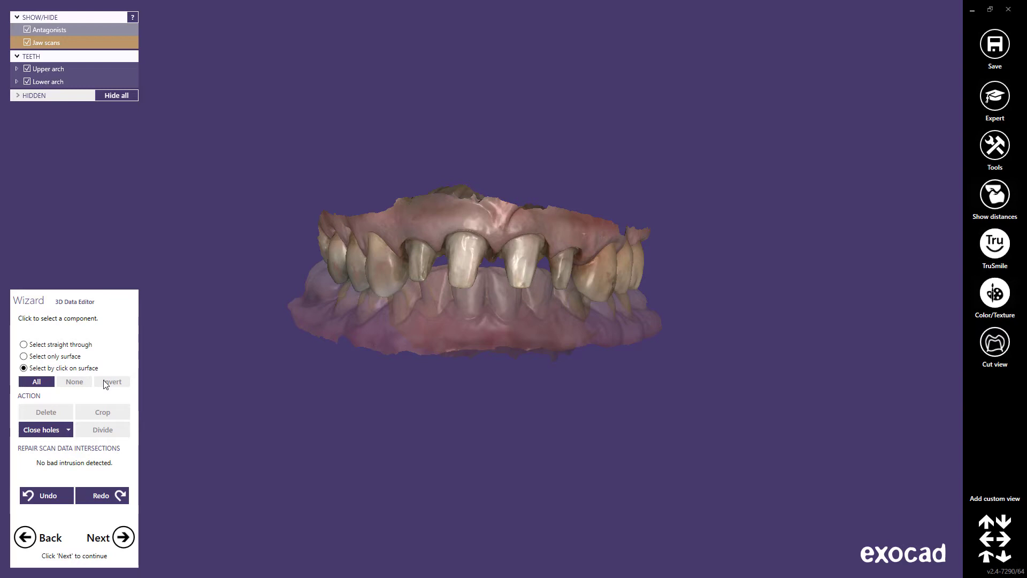
- Outline the excess strip along the lower jaw's left gum border with straight-through selection and delete it
left_click(56, 345)
left_click(282, 295)
left_click(303, 317)
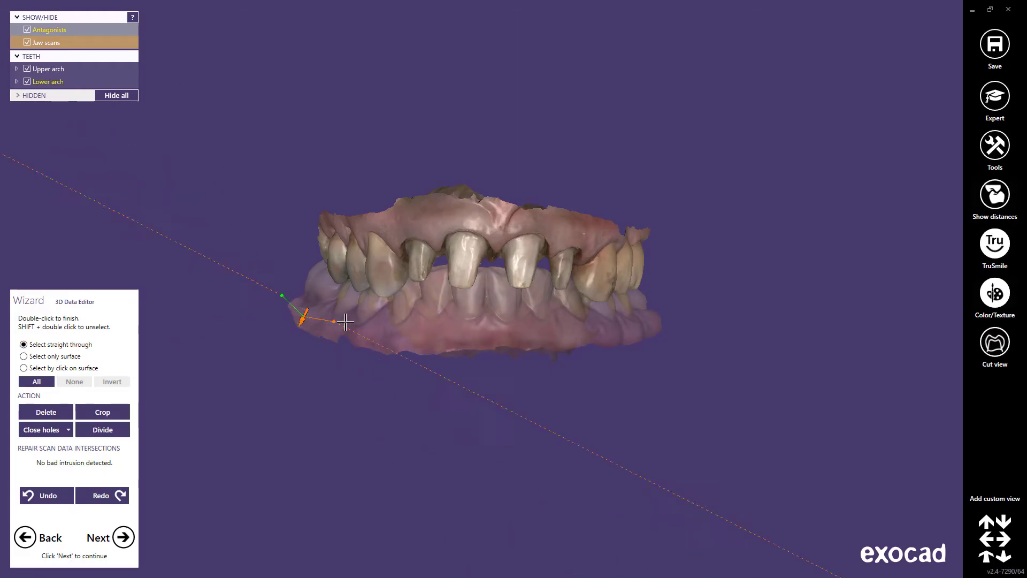
left_click(351, 324)
left_click(447, 350)
left_click(479, 362)
left_click(425, 383)
left_click(310, 384)
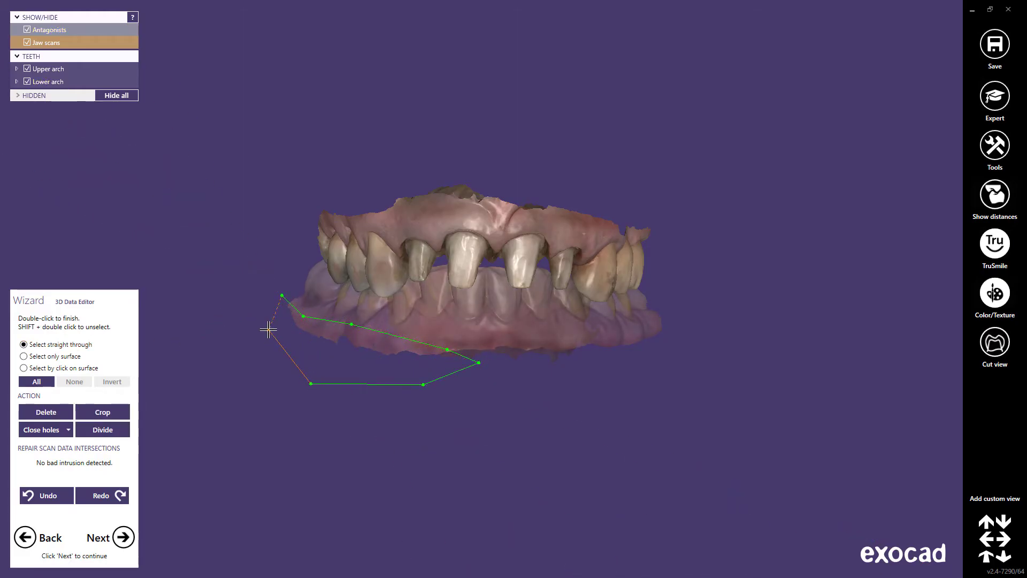
double_click(269, 329)
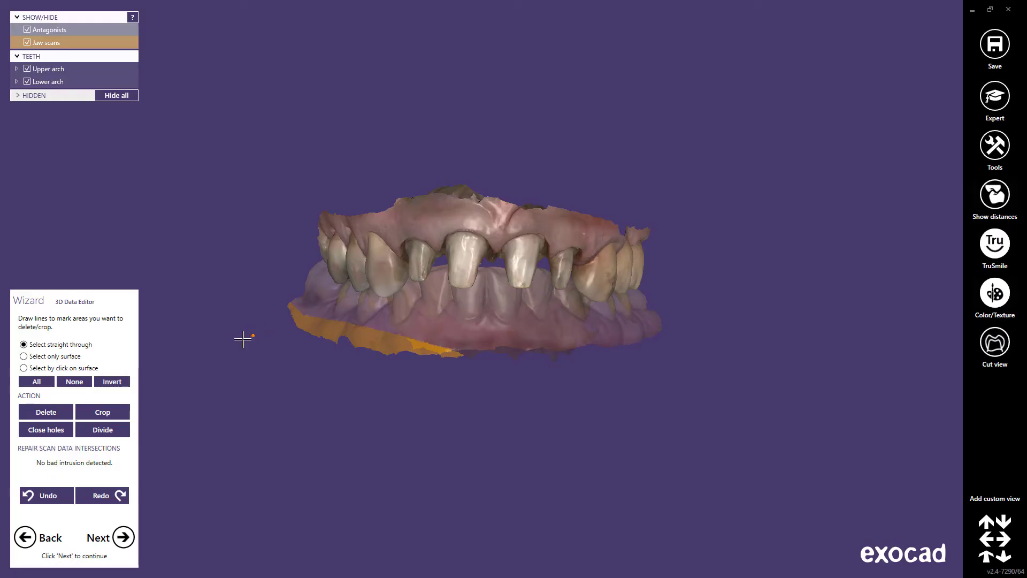
left_click(63, 413)
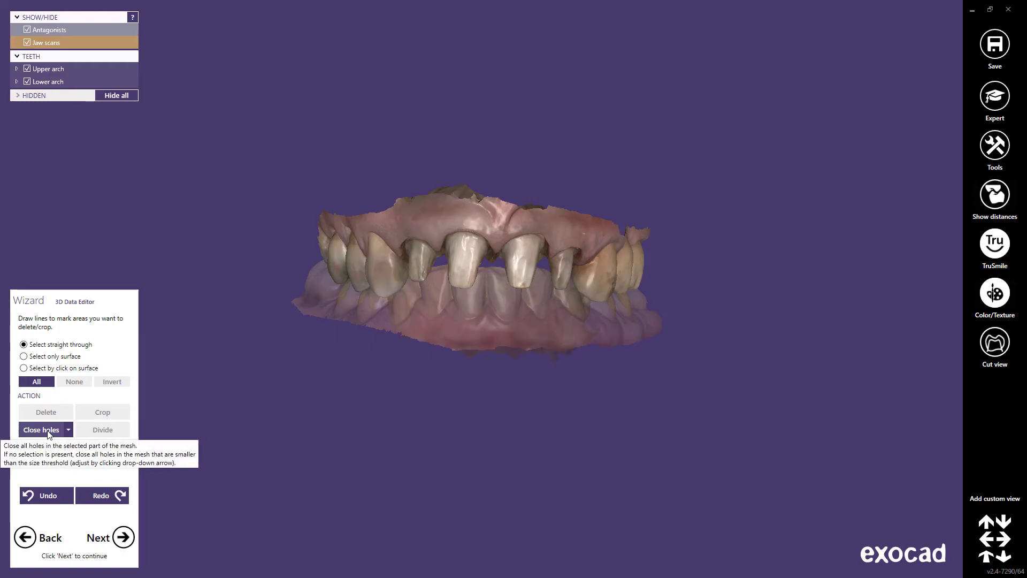
- Close the small holes in the scan meshes and finish the 3D data editing
left_click(68, 430)
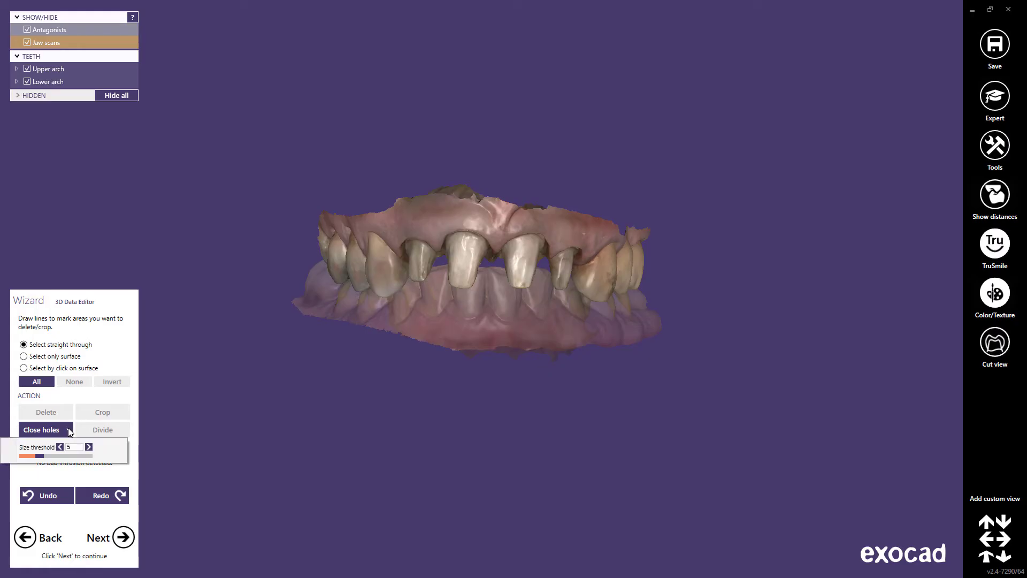
left_click(40, 431)
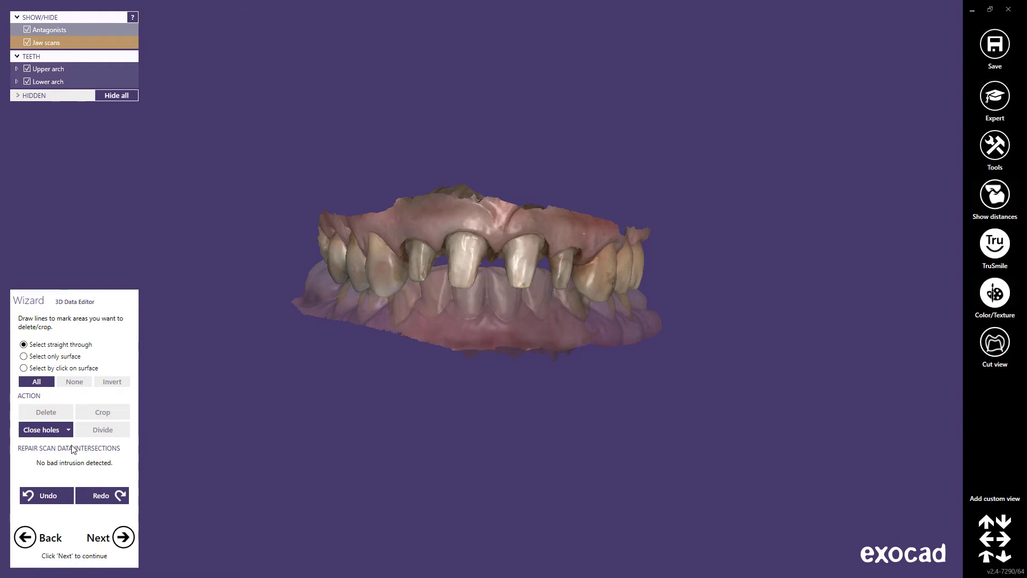
left_click(124, 541)
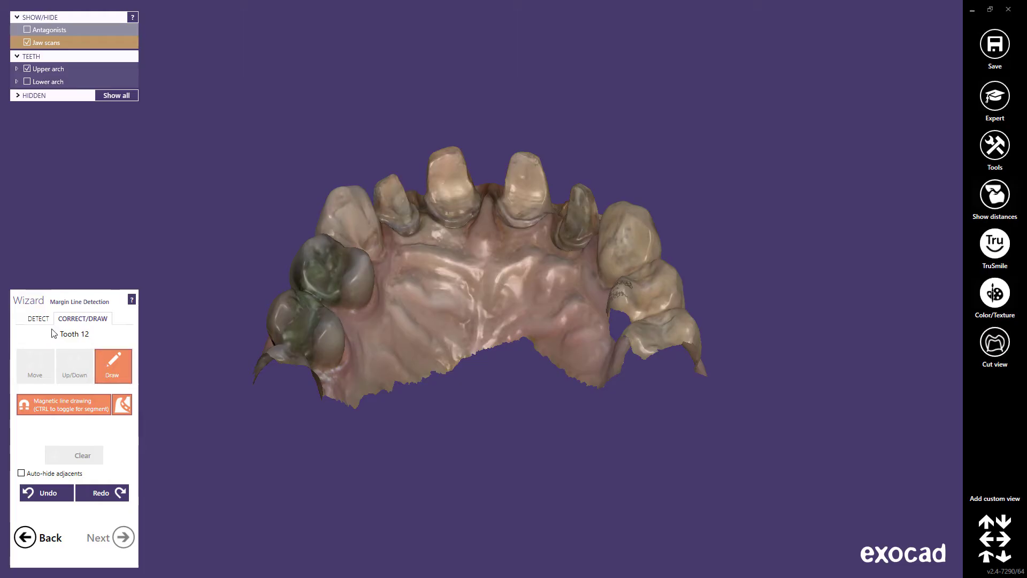
- Detect the margin line of tooth 12 automatically from a point on its palatal margin and accept it
left_click(37, 320)
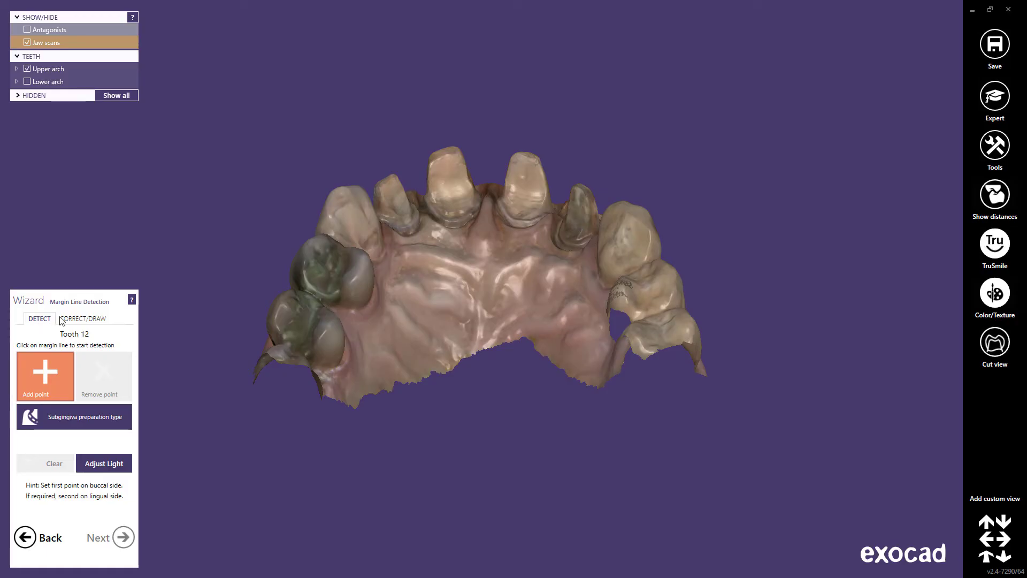
scroll(415, 243, "up", 6)
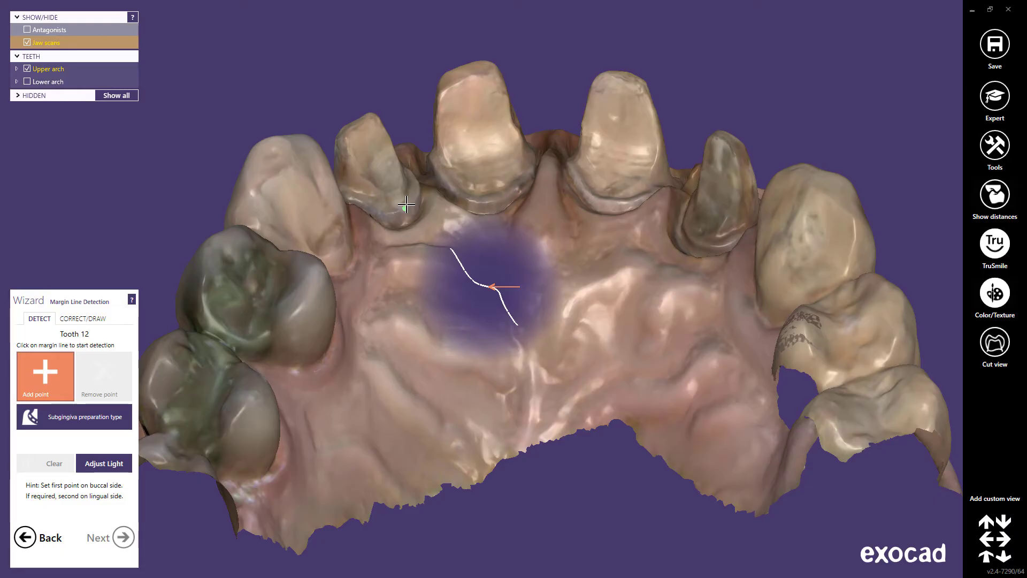
left_click(406, 204)
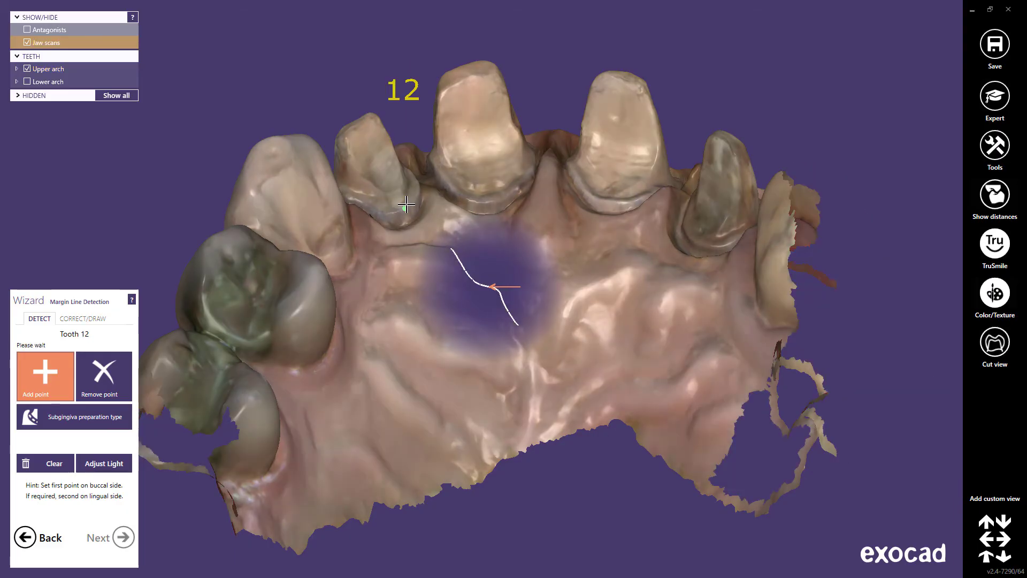
right_click_drag(409, 250, 409, 251)
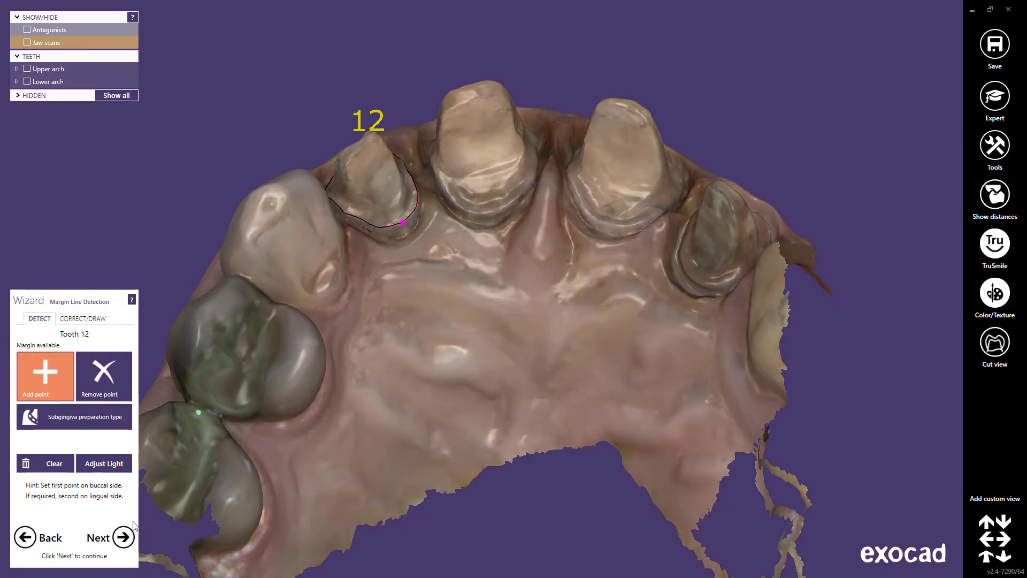
left_click(123, 537)
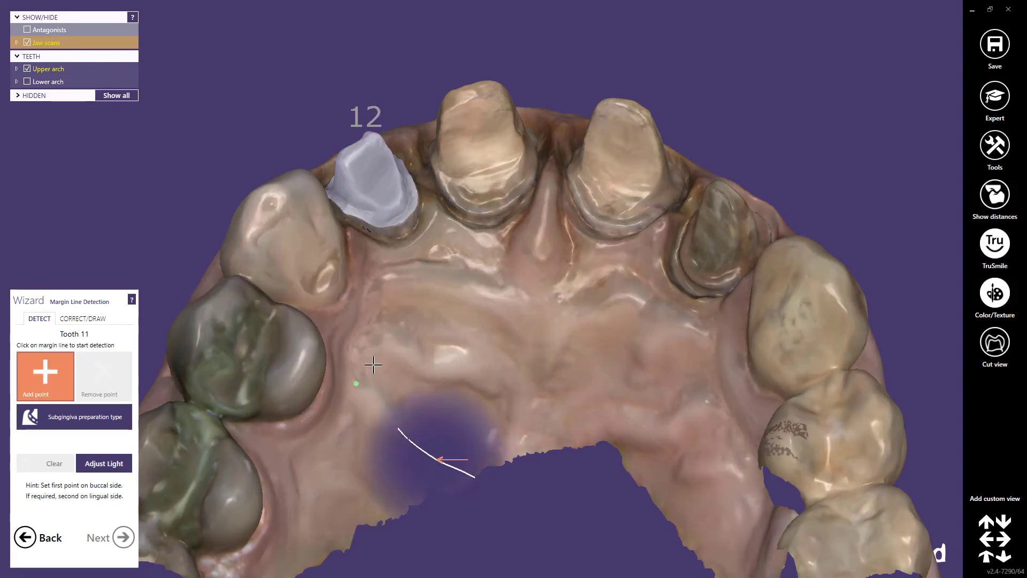
- Detect the margin lines of teeth 11 and 21 from a point on each palatal margin and accept both
left_click(497, 209)
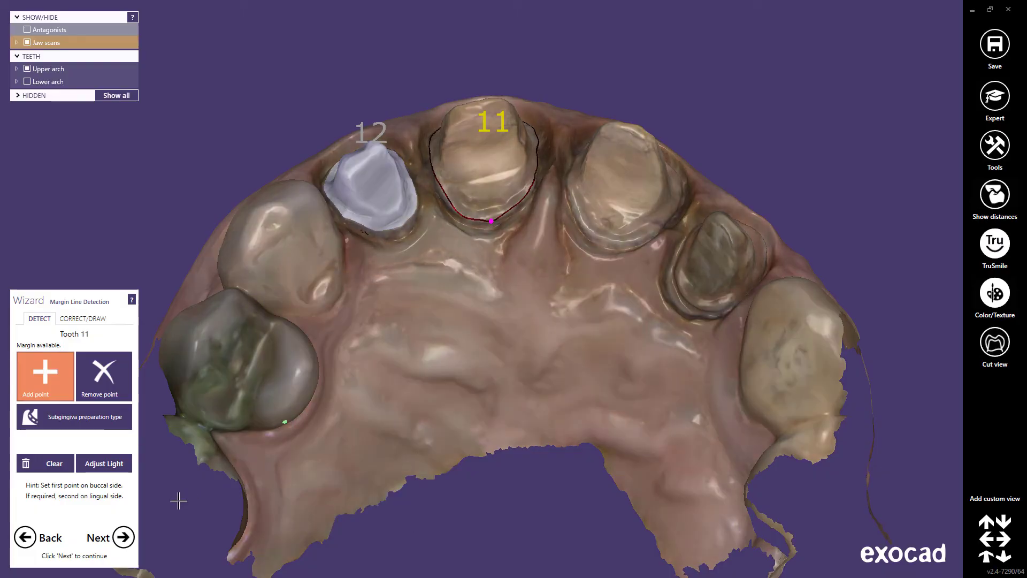
left_click(124, 537)
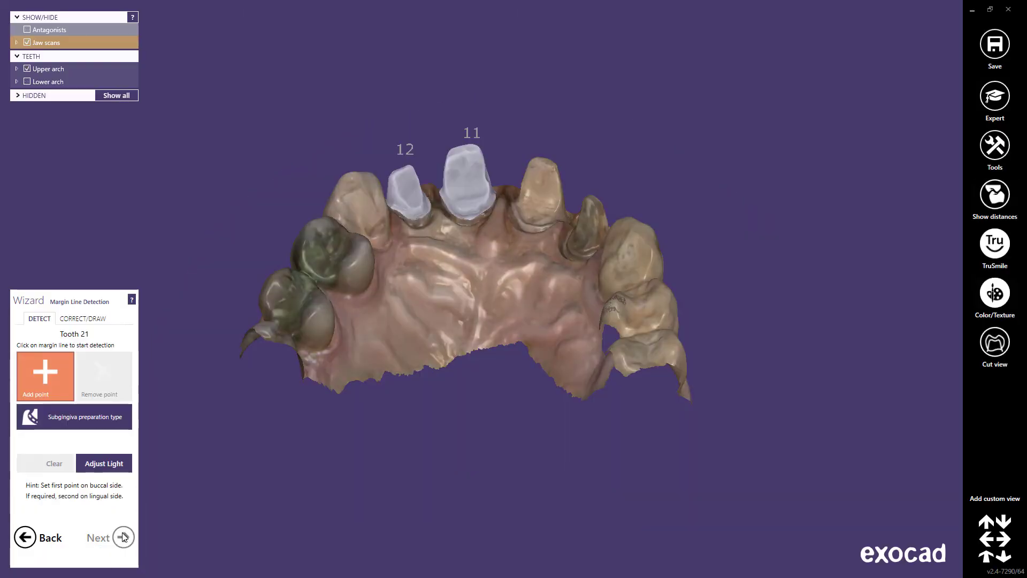
left_click(532, 227)
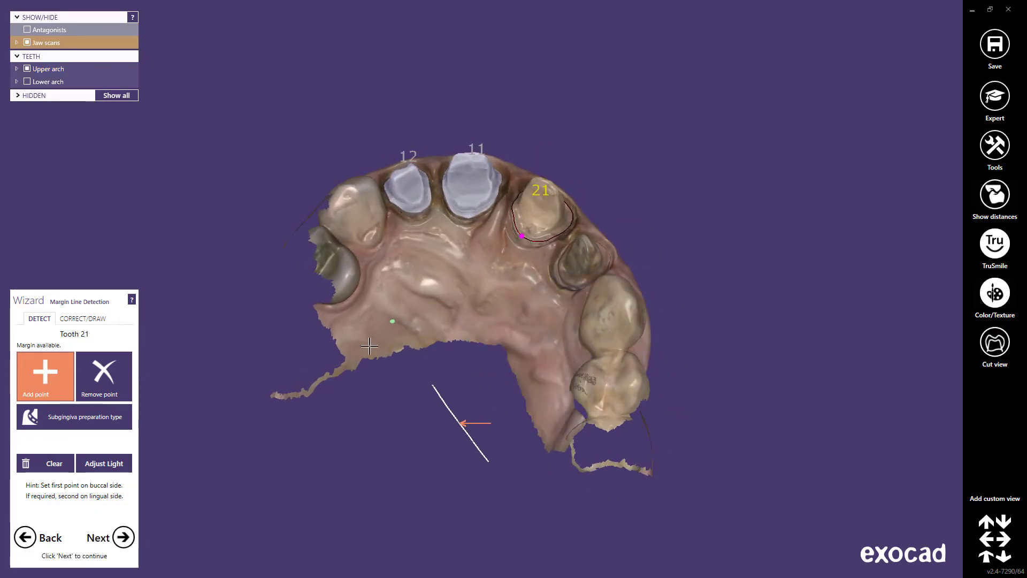
left_click(123, 537)
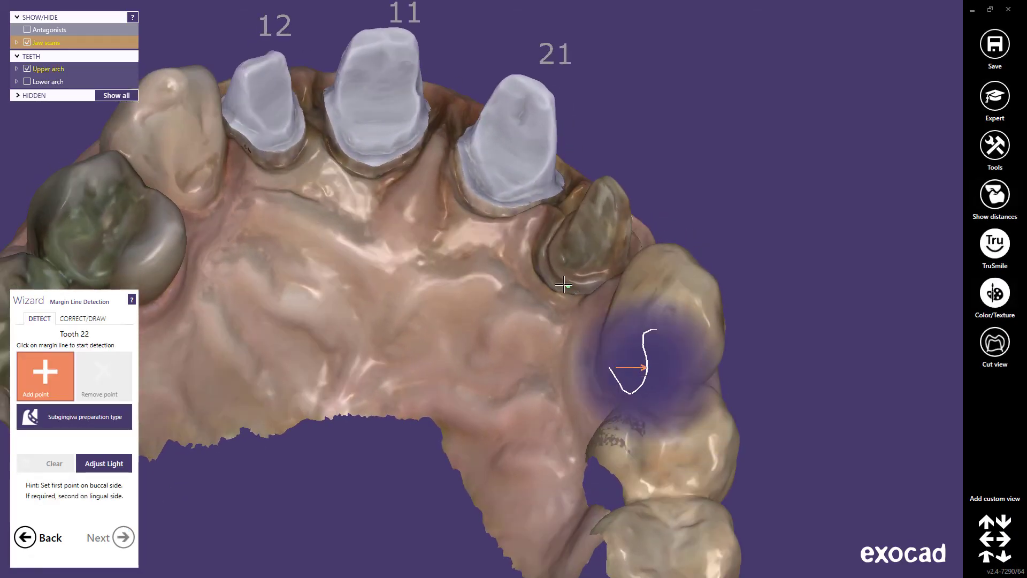
- Detect the margin line of tooth 22 from a palatal point, inspect it in correction mode, and accept it
left_click(560, 279)
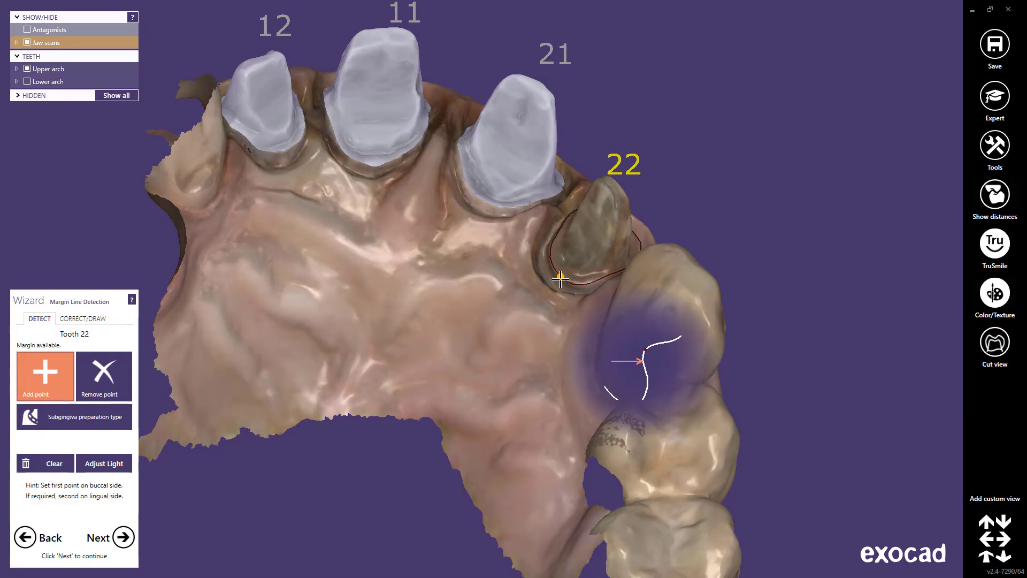
left_click(102, 319)
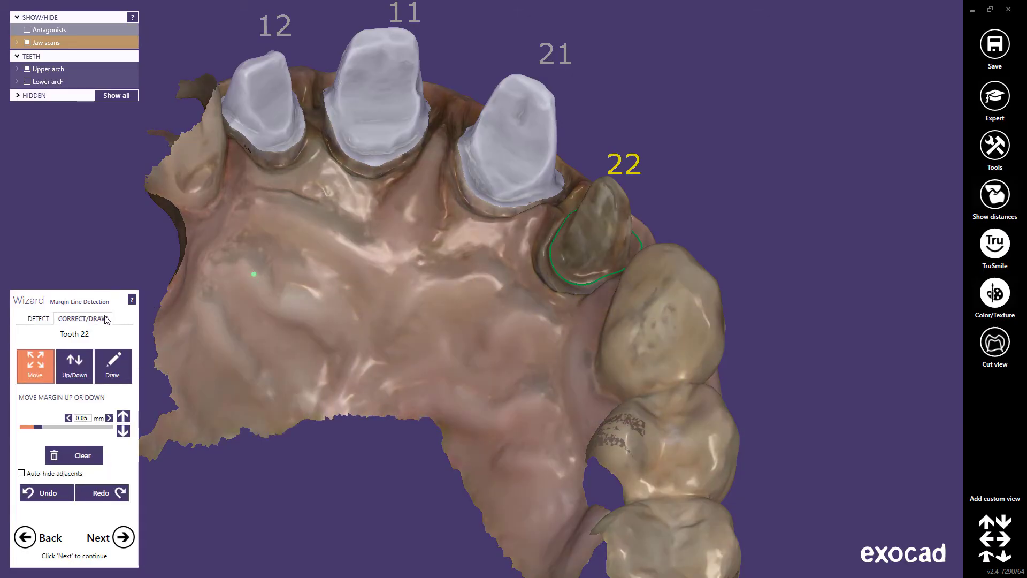
scroll(576, 270, "up", 3)
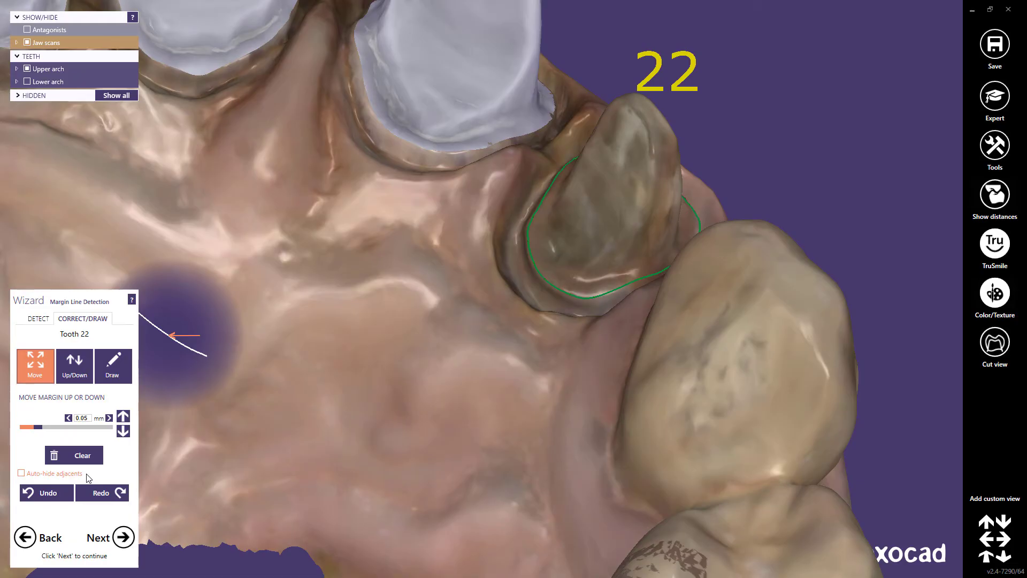
left_click(126, 537)
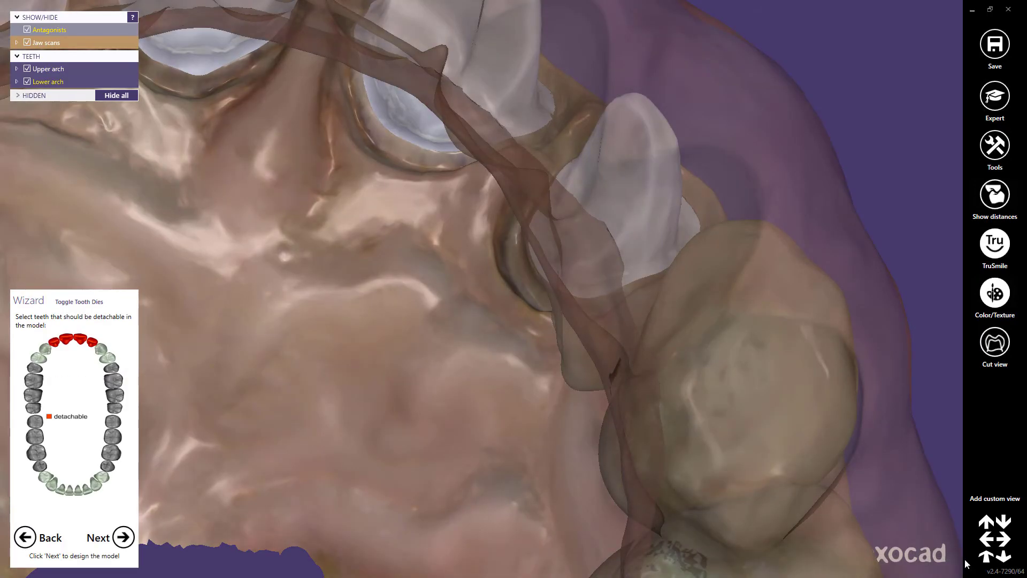
- Make the upper canines 13 and 23 detachable along with the four prepared front teeth and confirm the selection
left_click(985, 558)
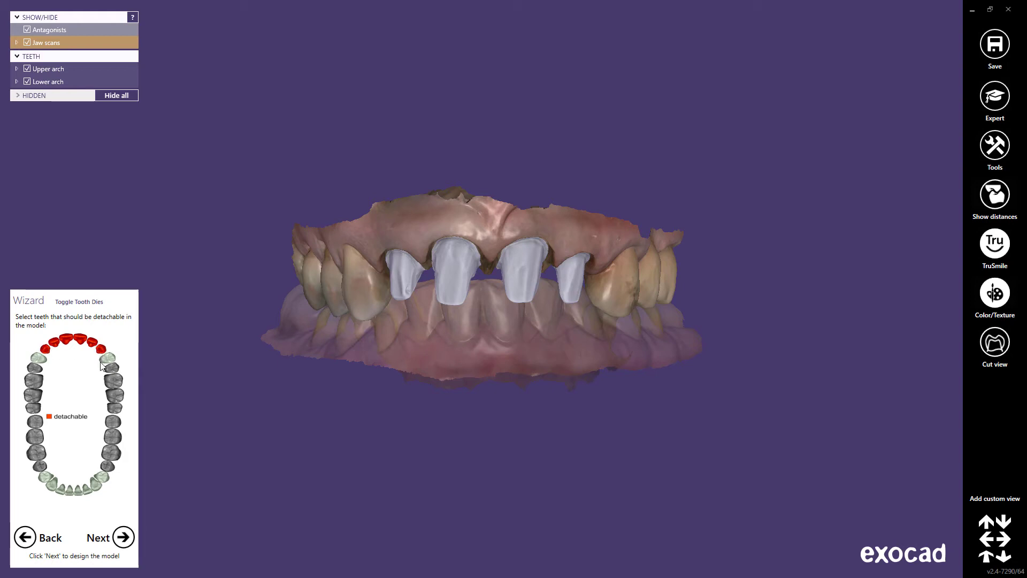
left_click(123, 537)
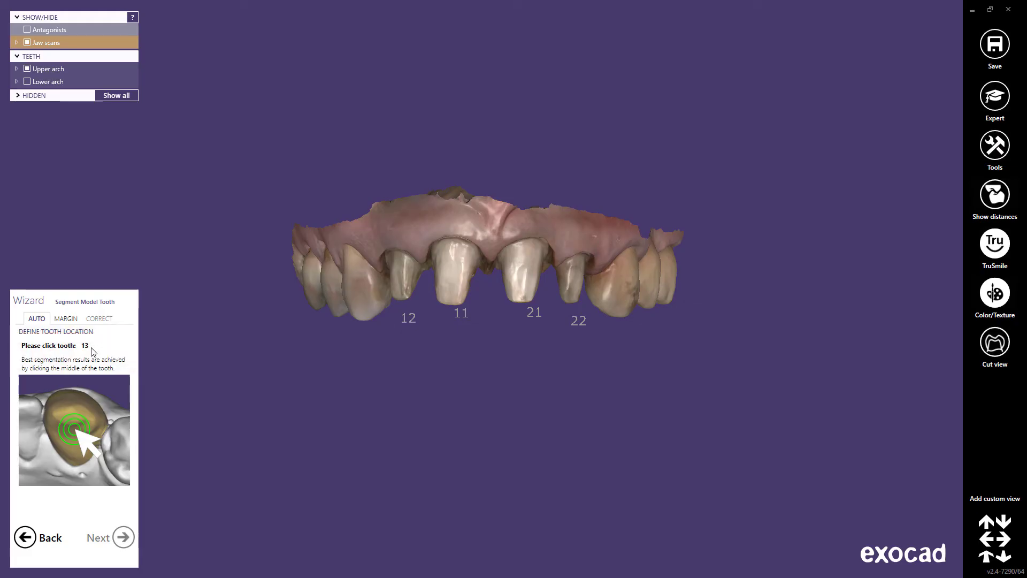
- Segment tooth 13 automatically from its middle and adjust a margin point on its outer gum edge
right_click_drag(471, 374, 472, 368)
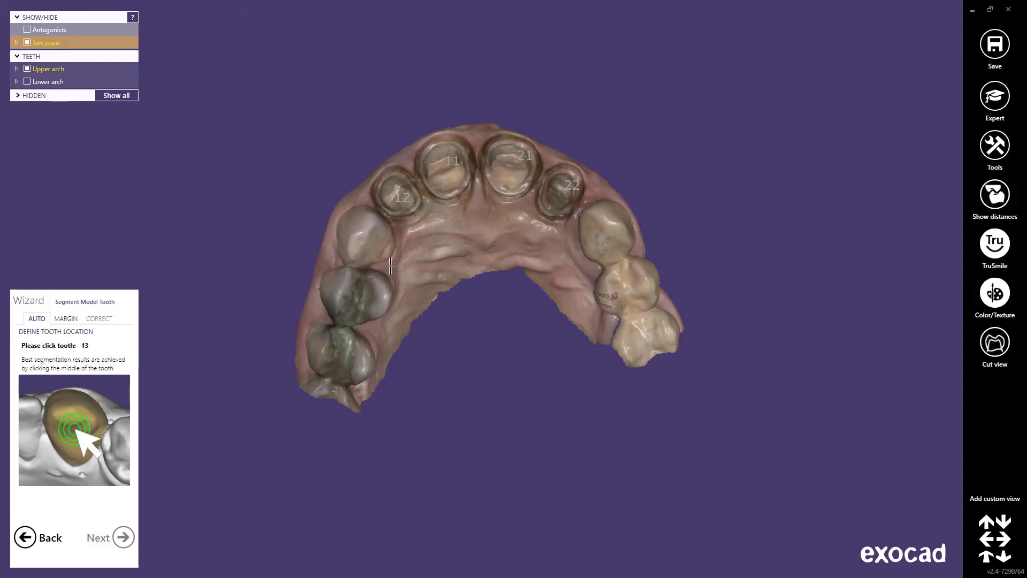
left_click(370, 244)
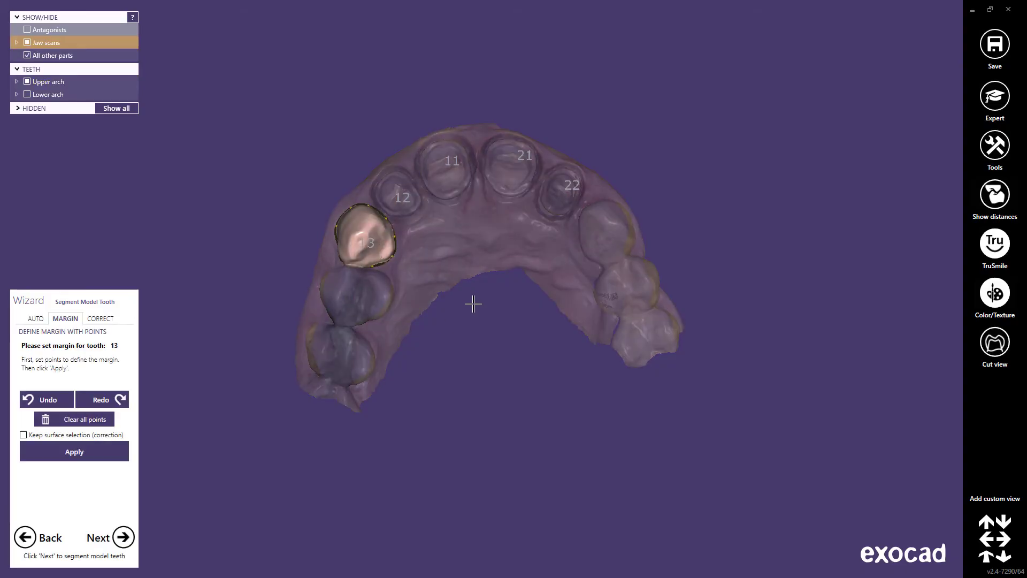
scroll(473, 304, "up", 3)
right_click_drag(473, 304, 473, 304)
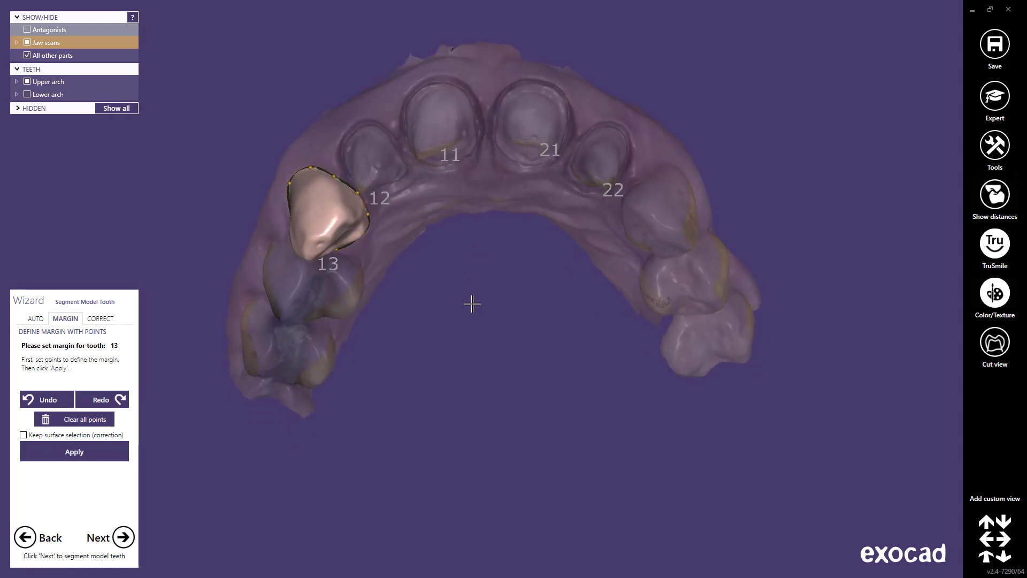
left_click(307, 168)
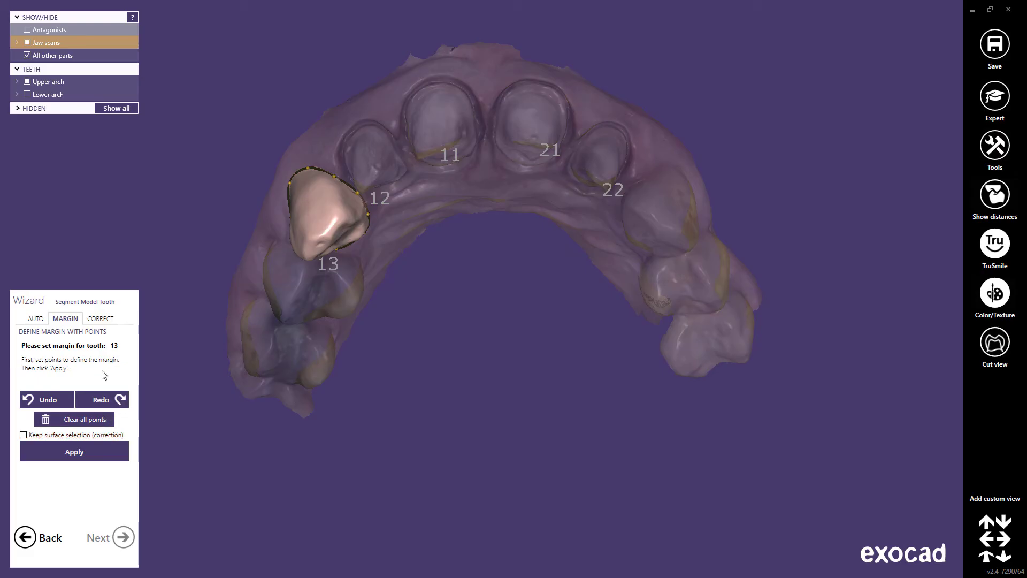
- Brush-correct the segmented area of tooth 13 along its gum edge, apply the correction, and accept the tooth
left_click(99, 319)
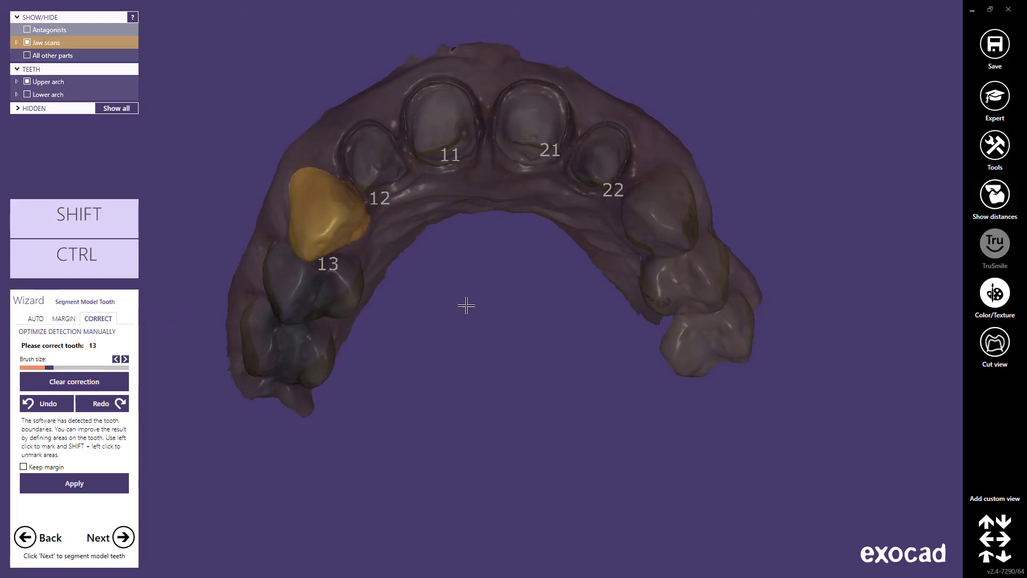
right_click_drag(480, 305, 480, 308)
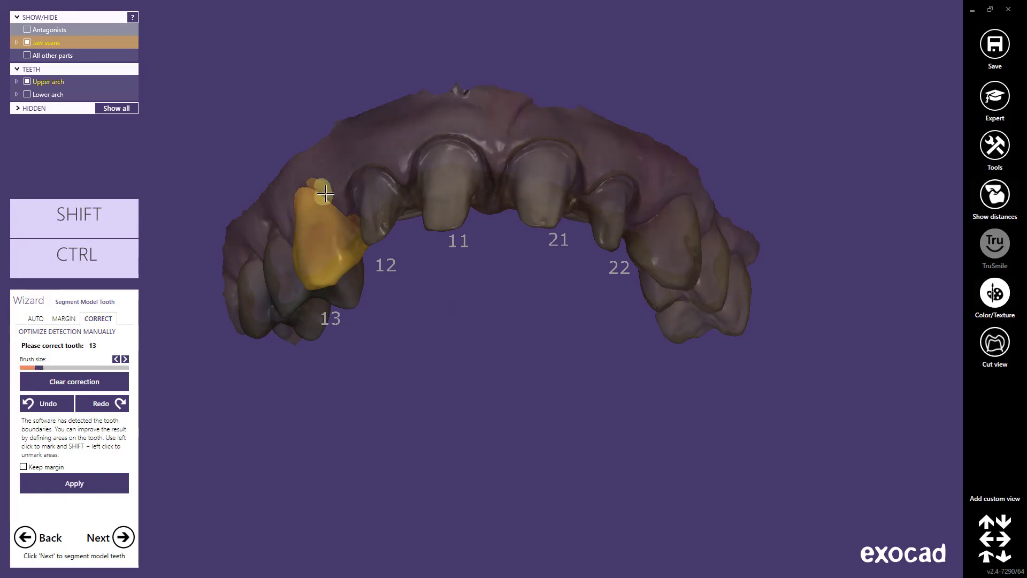
left_click_drag(326, 194, 335, 204)
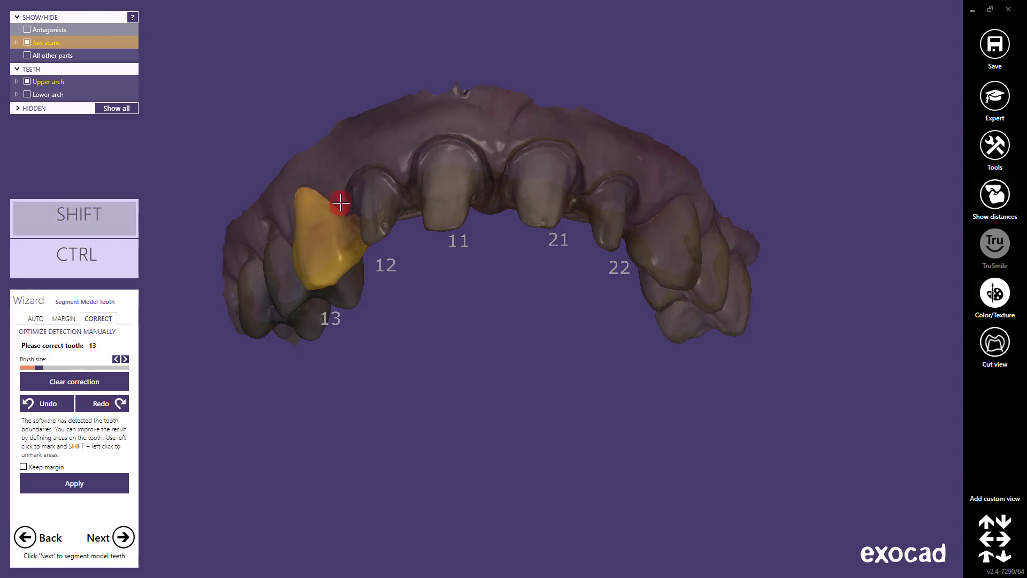
left_click(114, 485)
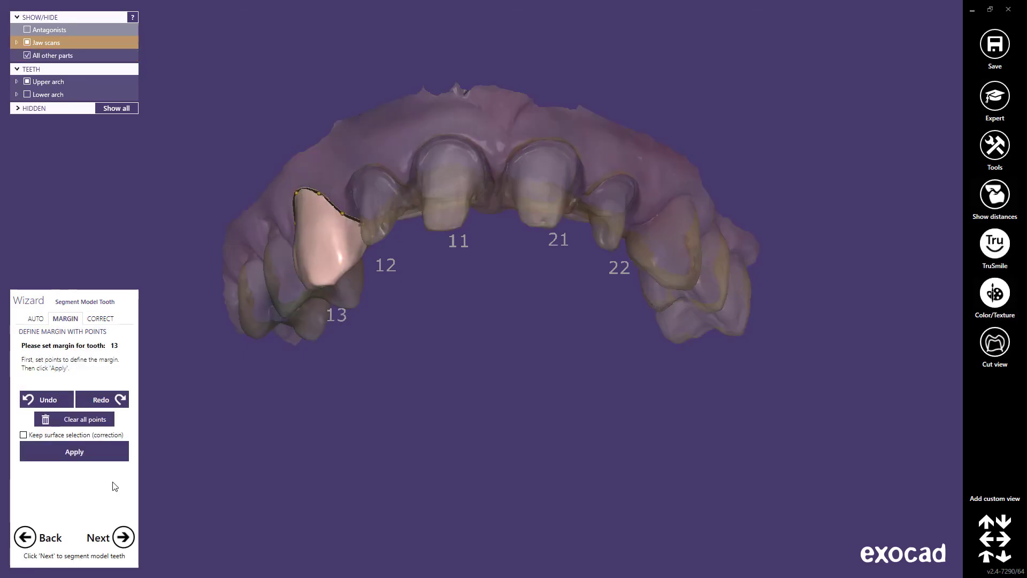
left_click(124, 537)
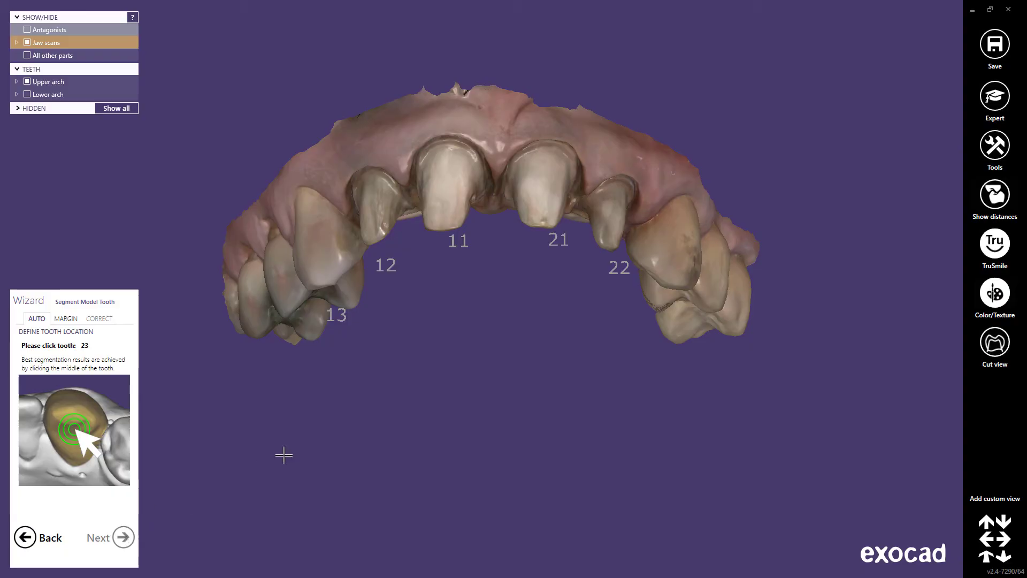
- Segment tooth 23 automatically from its middle and continue to the plateless model design
right_click_drag(461, 341, 461, 339)
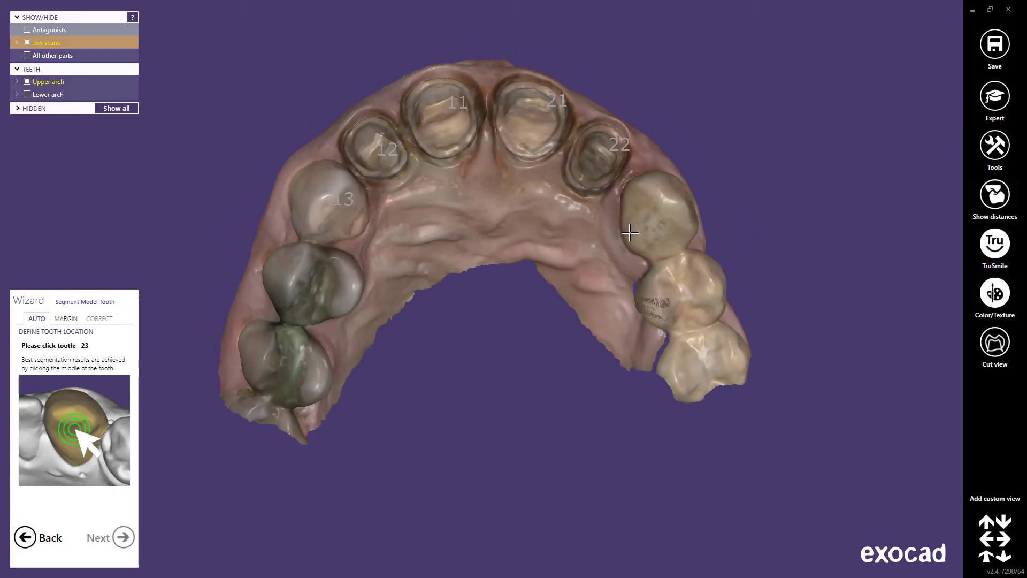
left_click(656, 216)
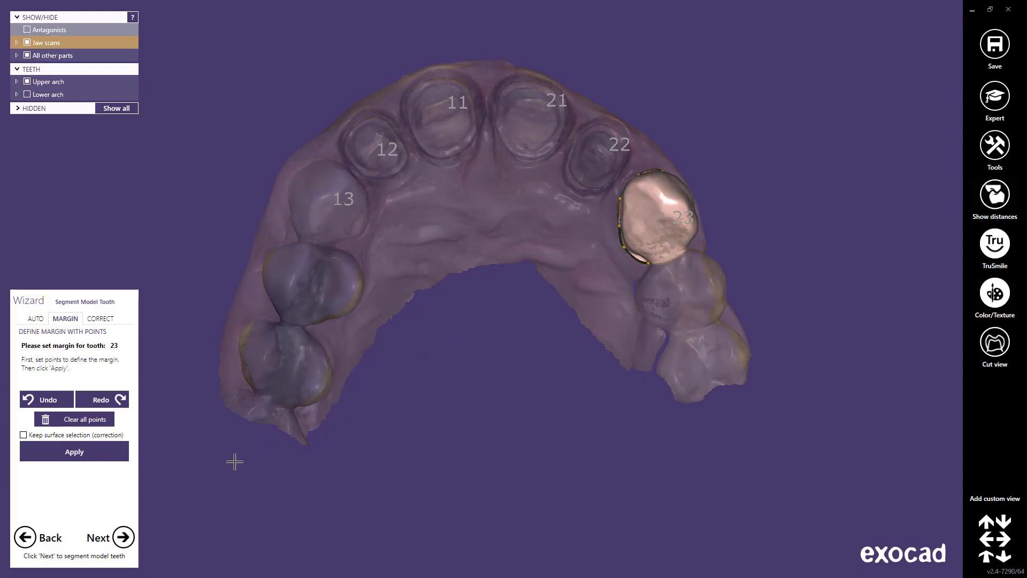
left_click(122, 539)
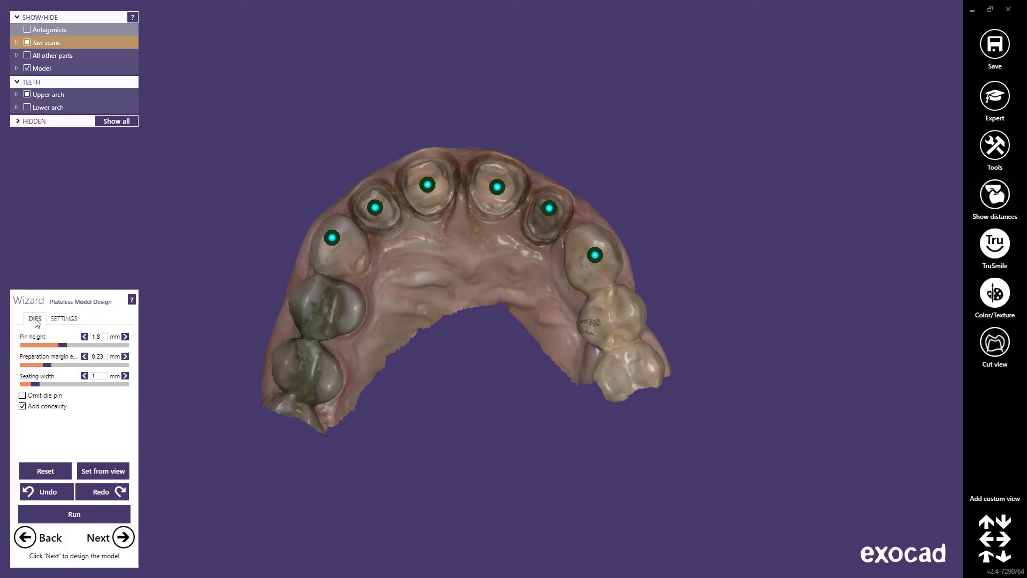
- Review the plateless model settings and the wiki illustration of the die parameters, and return to the die options
left_click(63, 321)
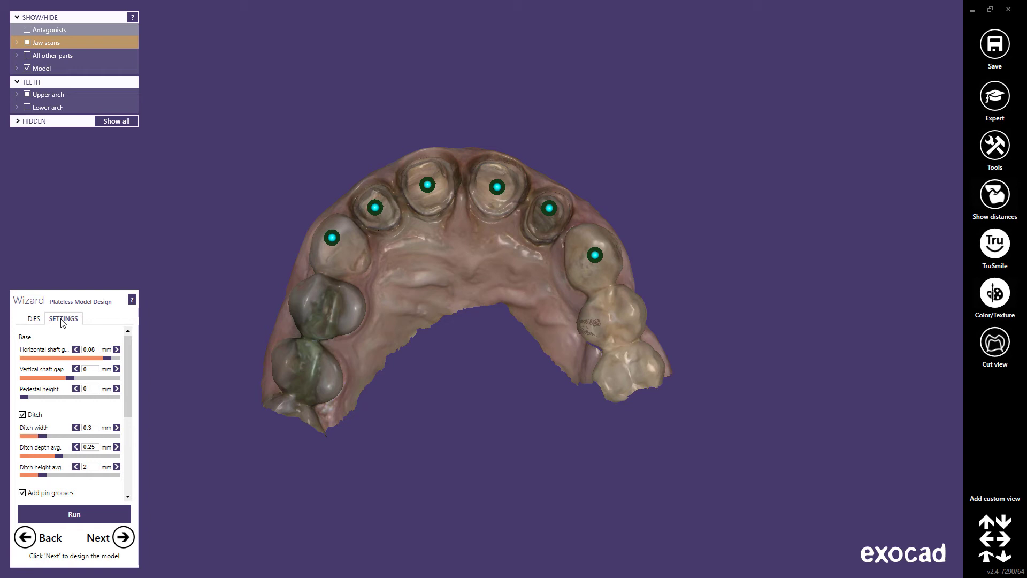
left_click(132, 301)
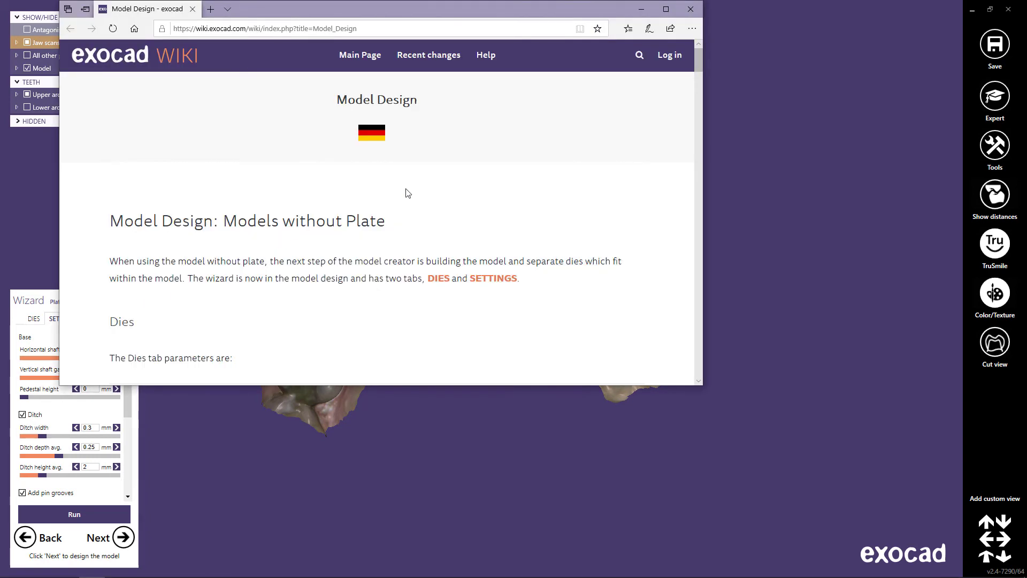
left_click_drag(699, 69, 698, 127)
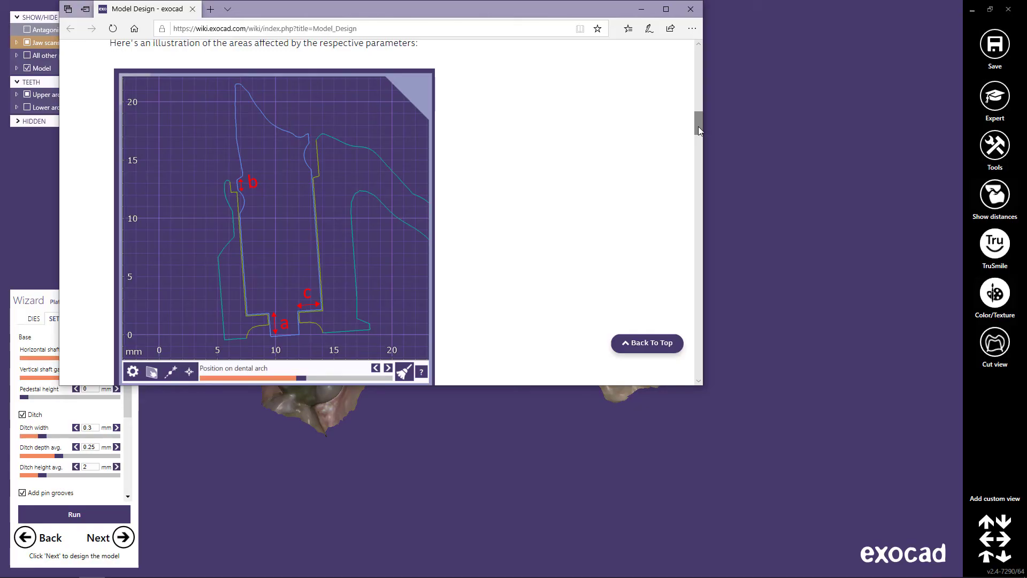
left_click(691, 9)
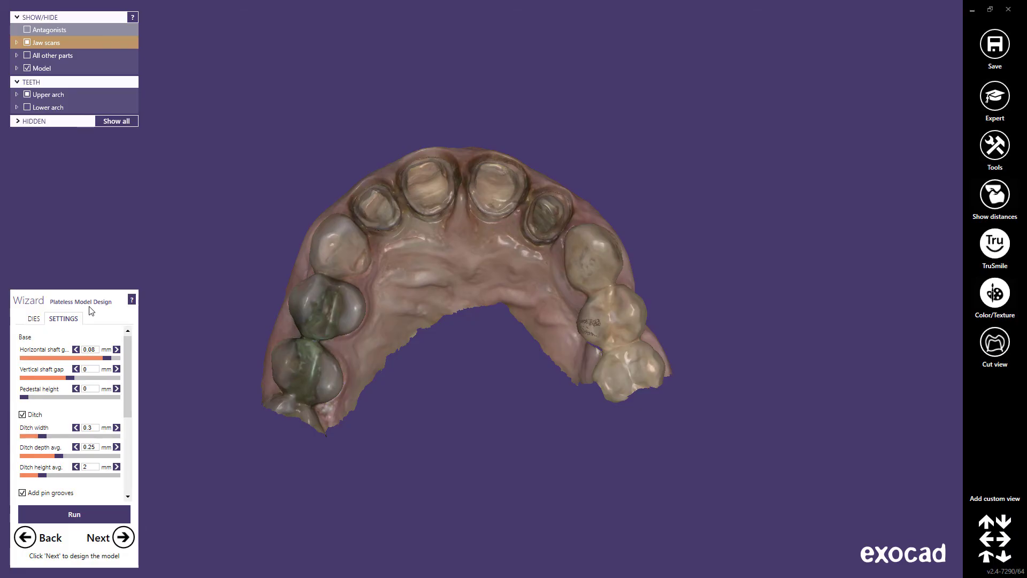
left_click(34, 320)
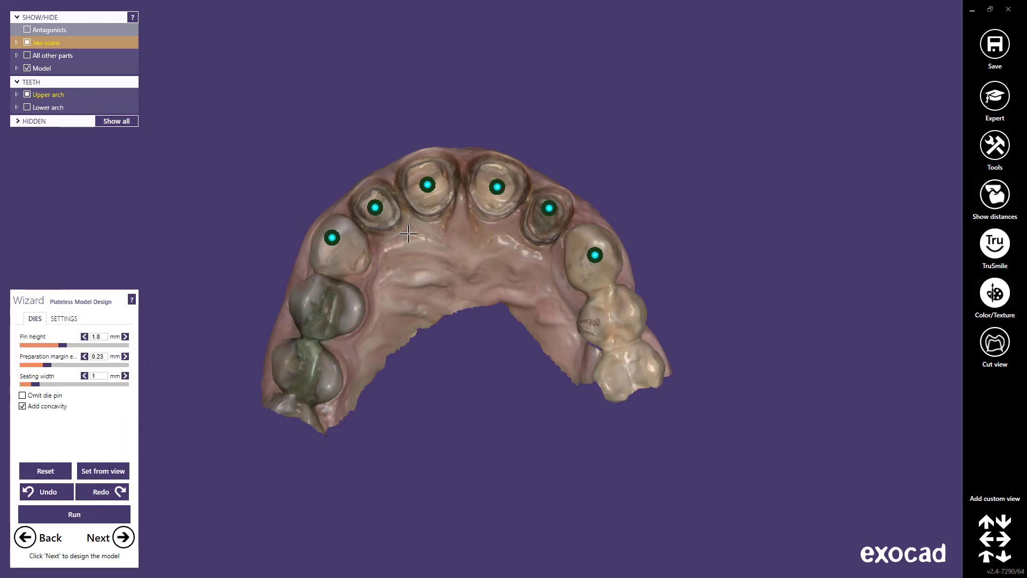
- Try tilting the insertion directions of dies 11 and 21, align all die directions to the current view, and compute the upper model
left_click_drag(427, 184, 419, 172)
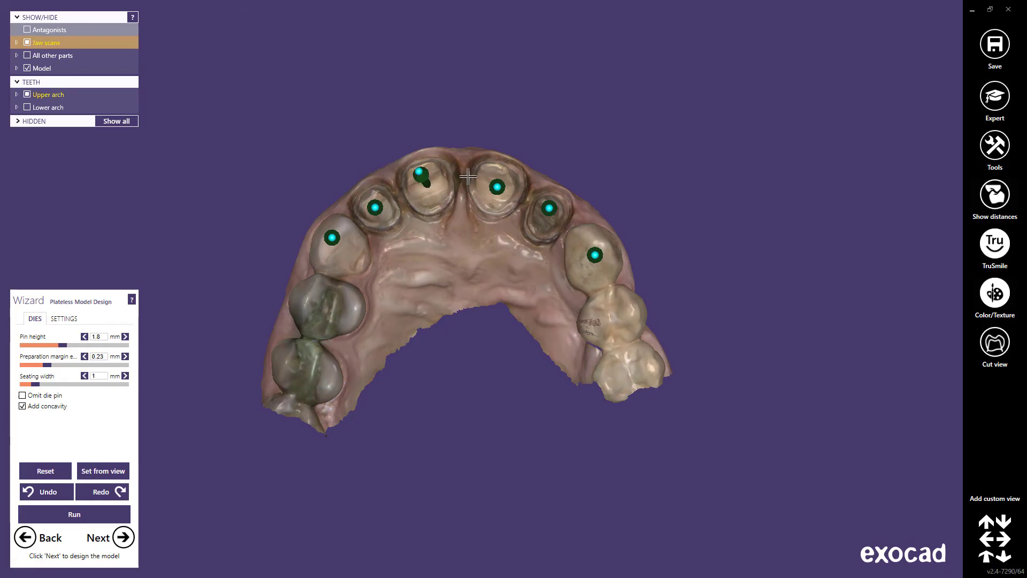
left_click_drag(497, 186, 511, 173)
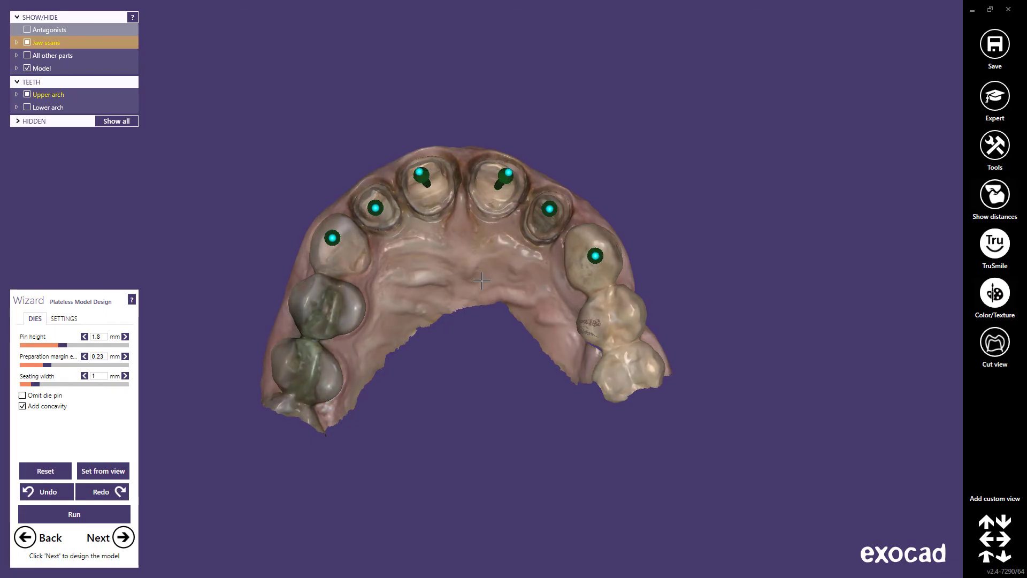
left_click(118, 473)
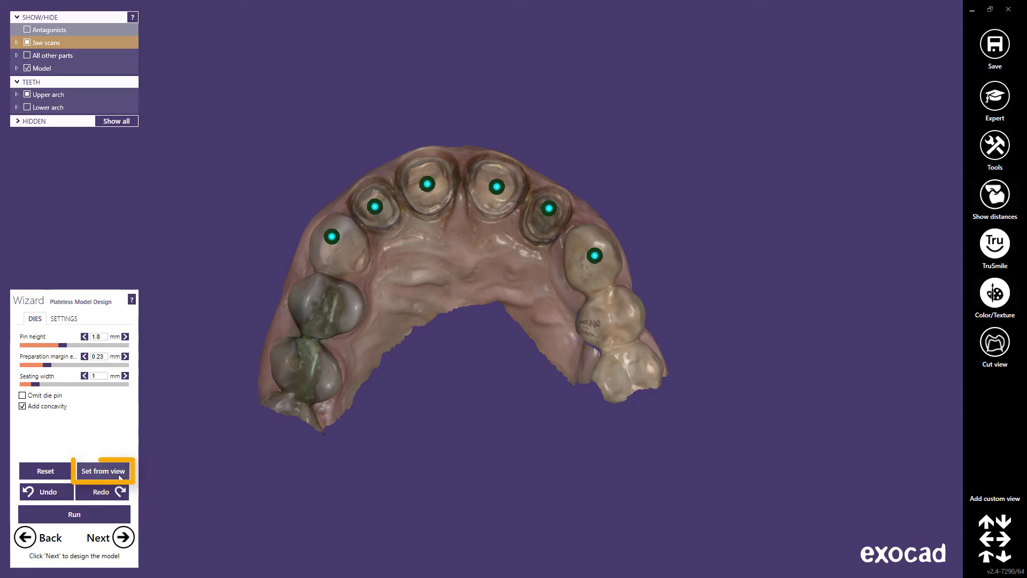
left_click(83, 515)
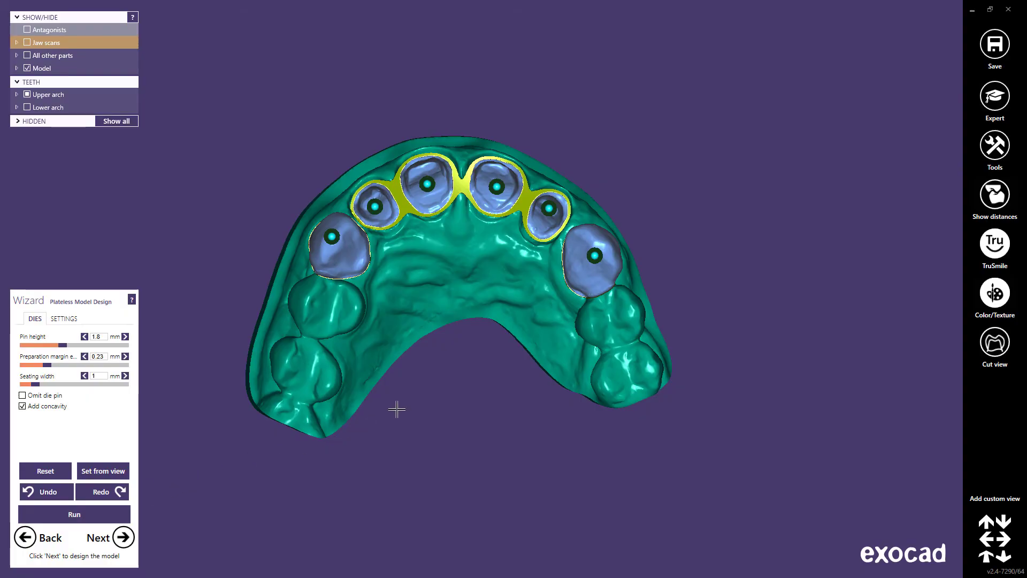
- Inspect the die shafts through the transparent upper base and in a cross-section through the die of tooth 21
right_click_drag(447, 393, 447, 398)
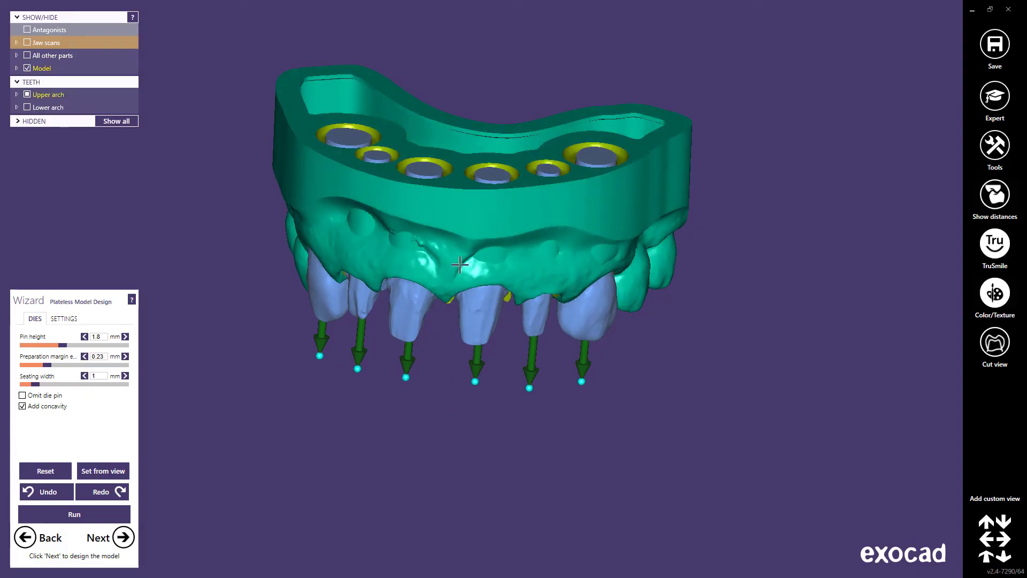
left_click(459, 244)
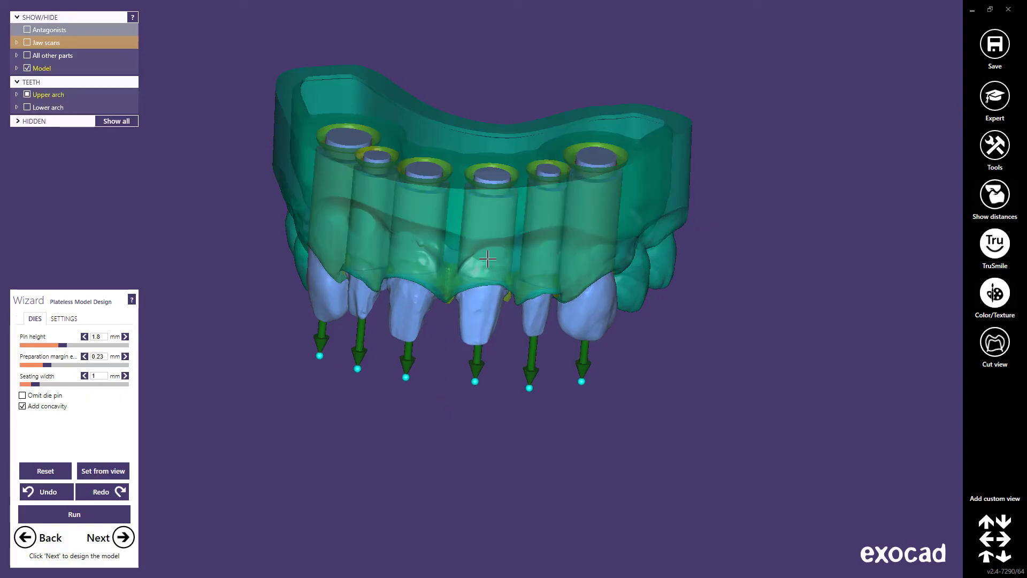
left_click(996, 341)
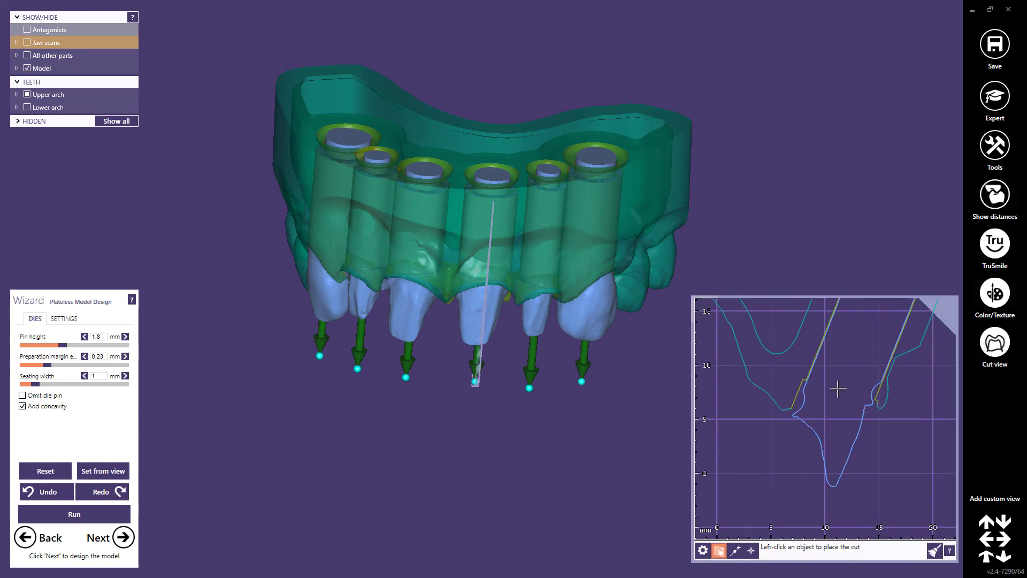
left_click(995, 347)
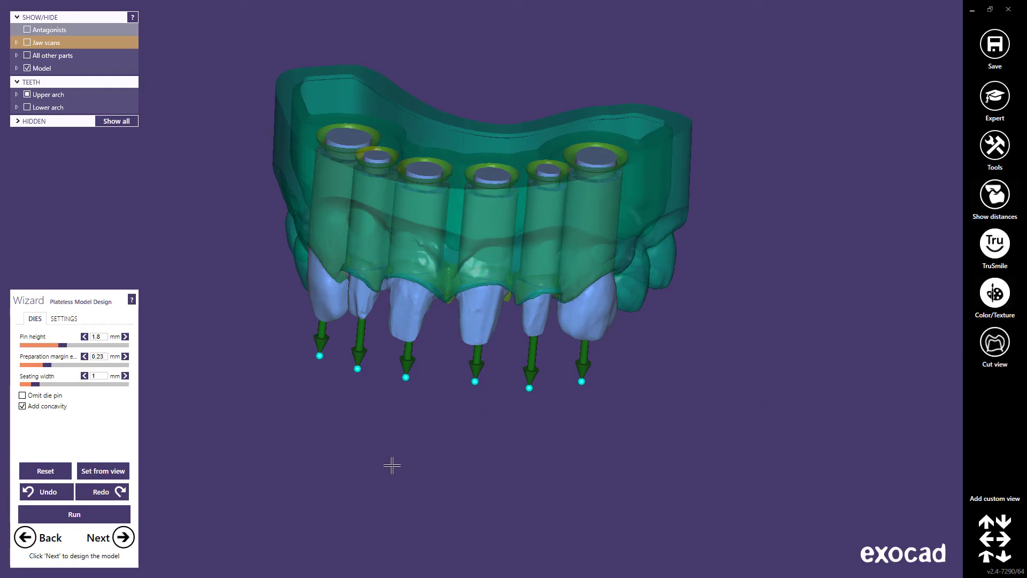
- Review the lower-arch base settings, compute the lower plateless model, and continue to the model attachments
left_click(126, 537)
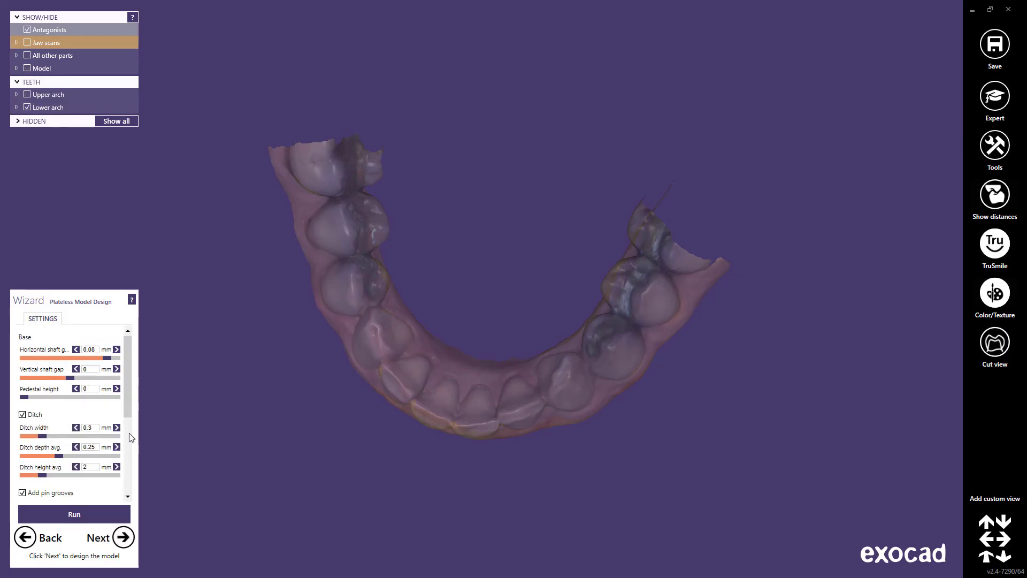
left_click_drag(129, 408, 125, 491)
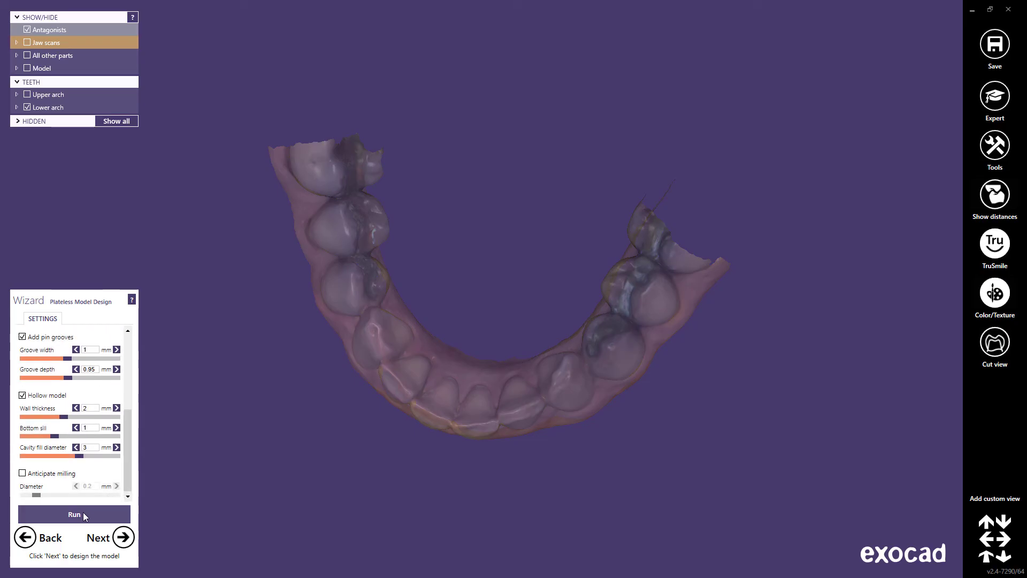
left_click(123, 537)
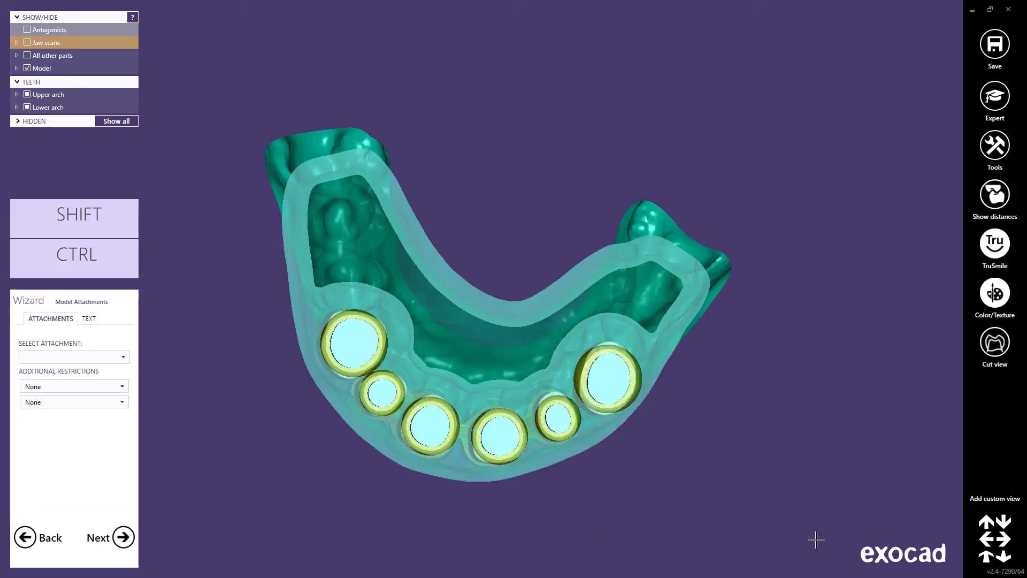
- Make the upper model opaque and choose Support Pins as the attachment type
left_click(989, 557)
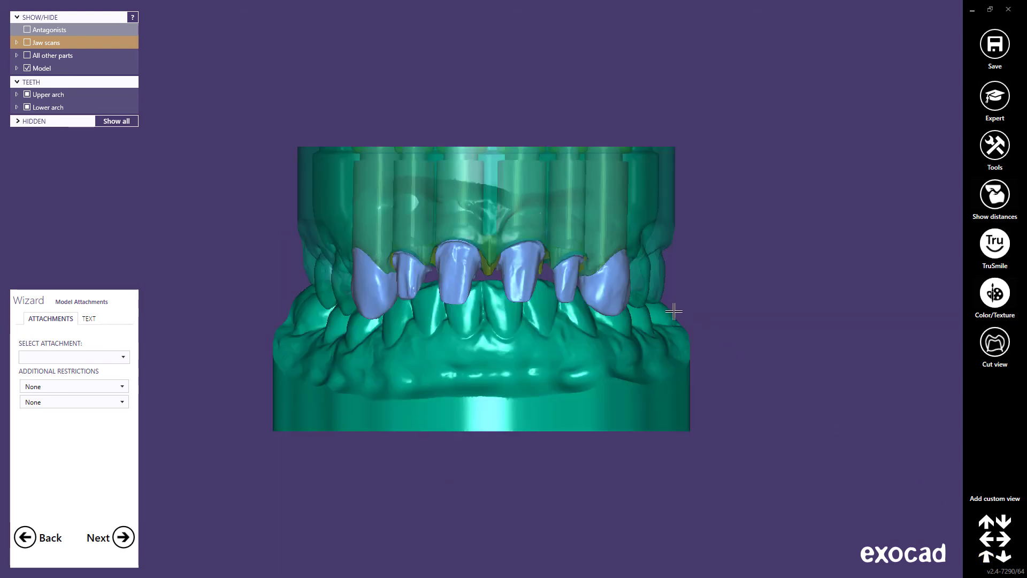
scroll(494, 195, "up", 5, "ctrl")
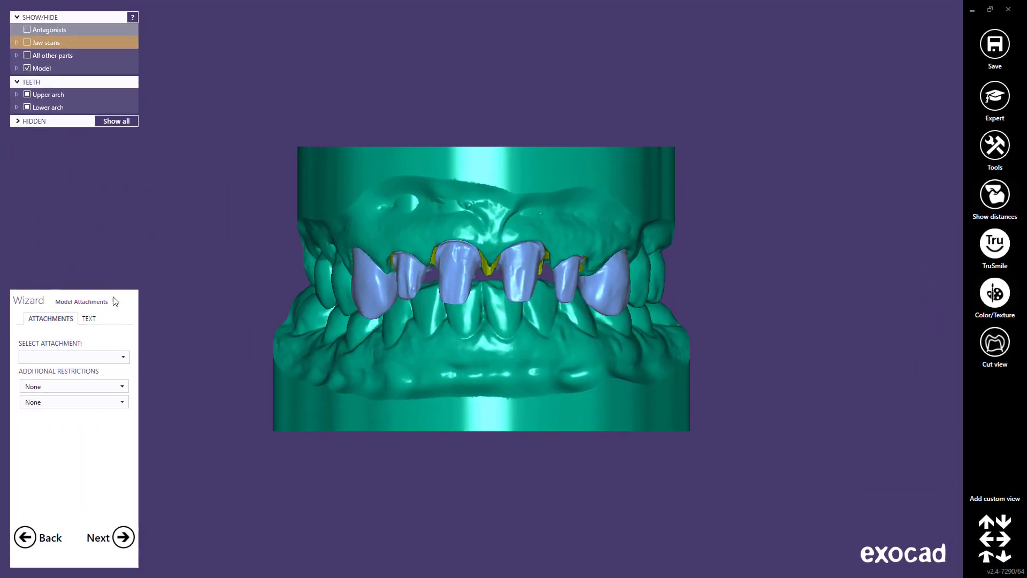
left_click(124, 359)
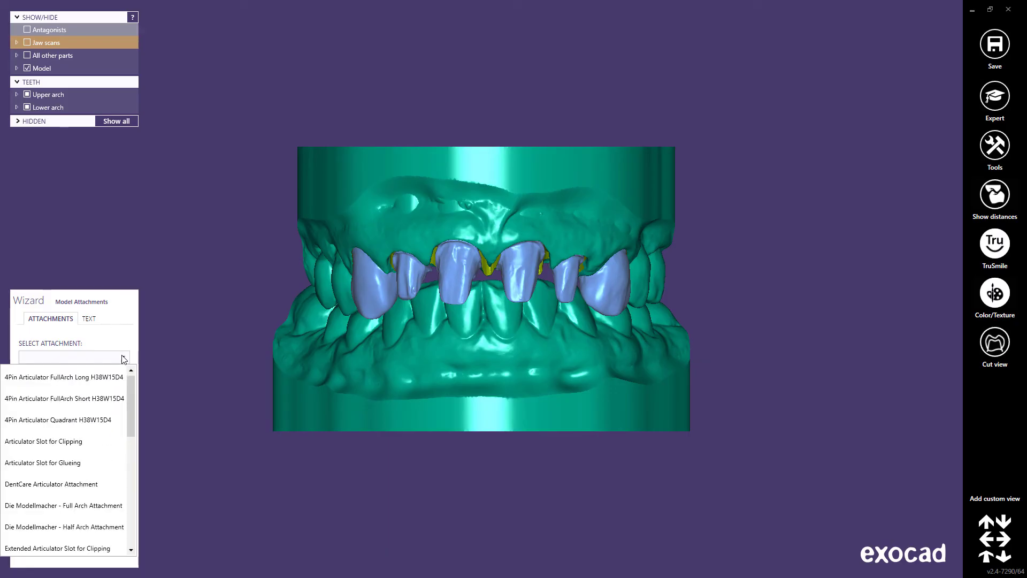
left_click_drag(130, 380, 129, 433)
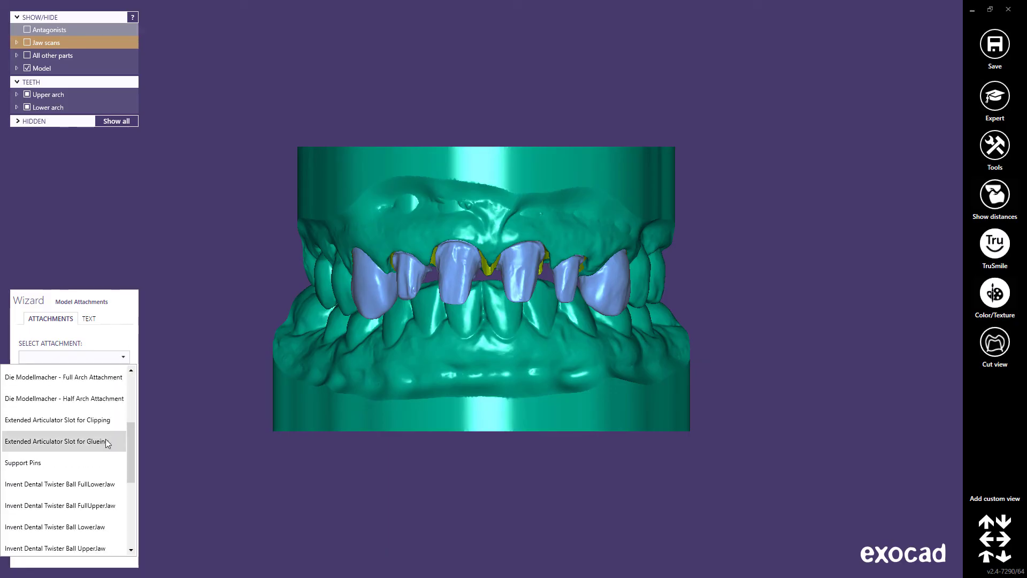
left_click(65, 462)
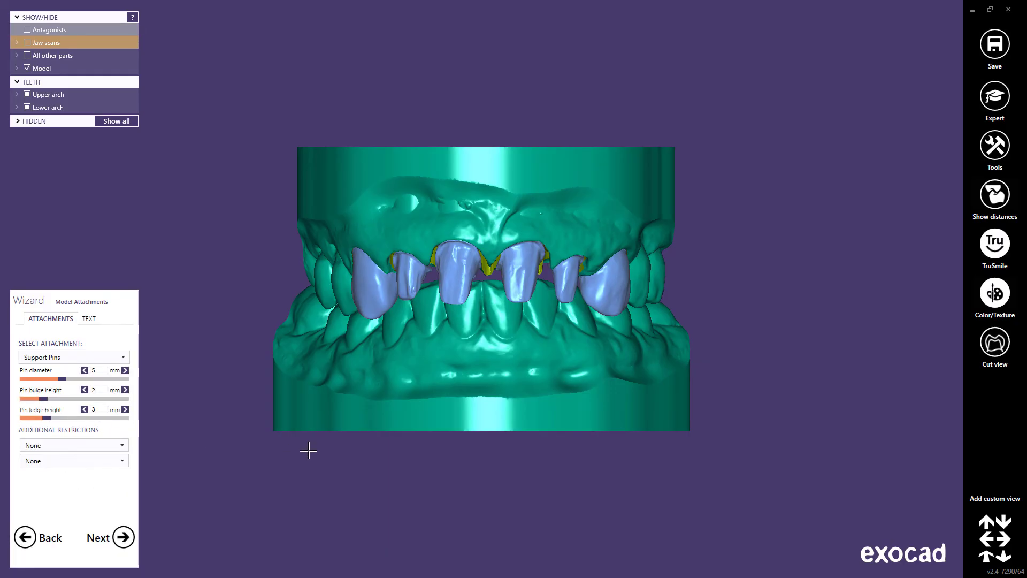
- Place a support pin joining the upper and lower bases at the posterior end of the patient's left side
right_click_drag(309, 450, 312, 449)
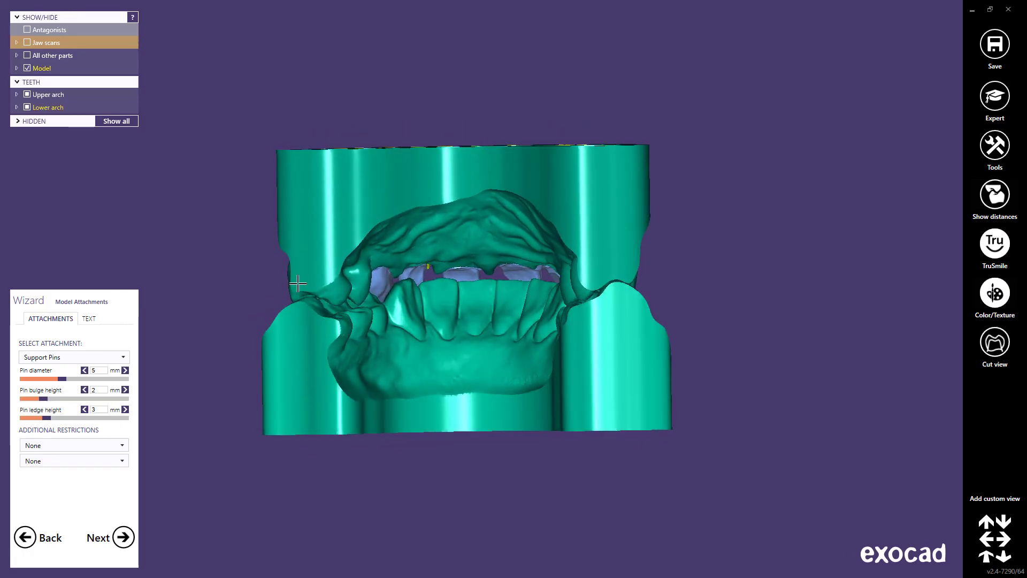
left_click(297, 164)
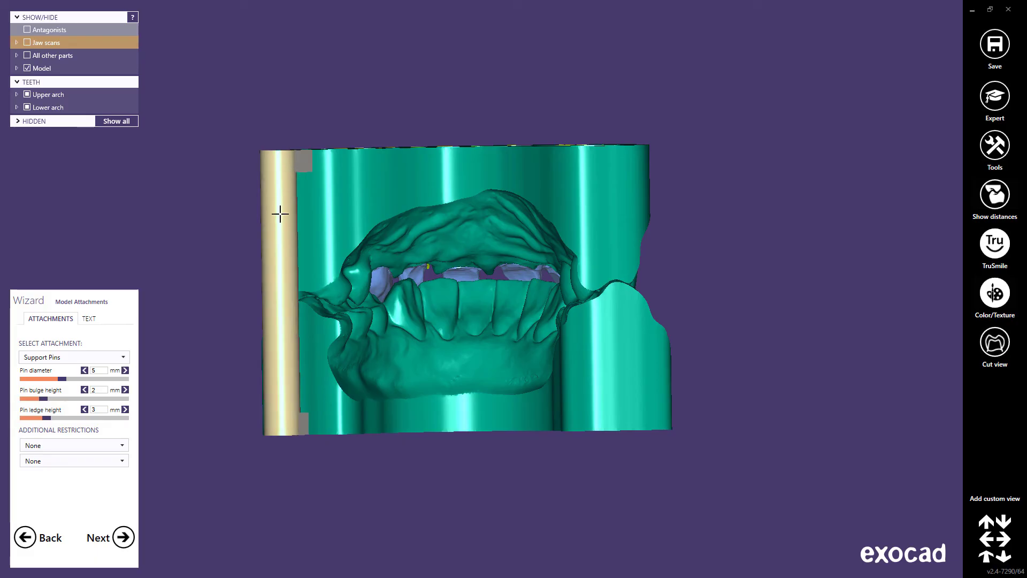
left_click_drag(273, 249, 273, 250)
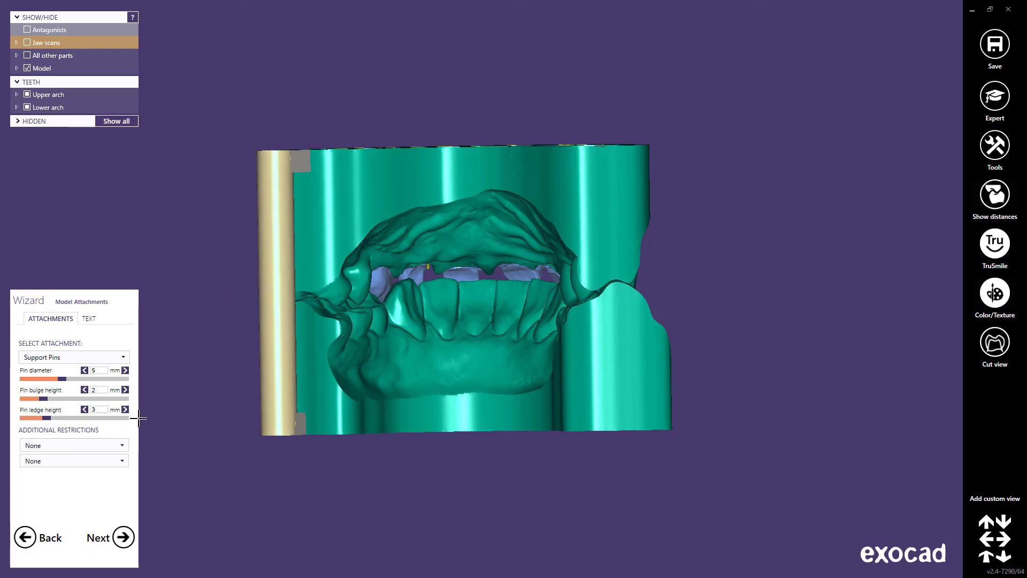
- Check the additional restriction options and shift the support pin along the rear surface of the bases toward the midline
left_click(123, 445)
left_click(123, 447)
left_click(122, 461)
left_click(122, 461)
right_click_drag(443, 373, 443, 381)
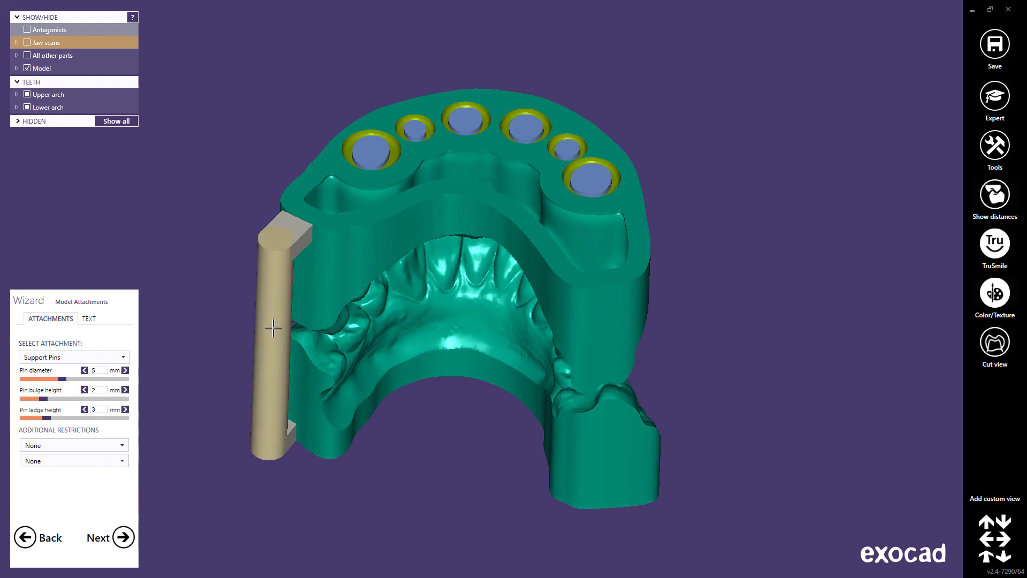
left_click_drag(273, 326, 279, 356)
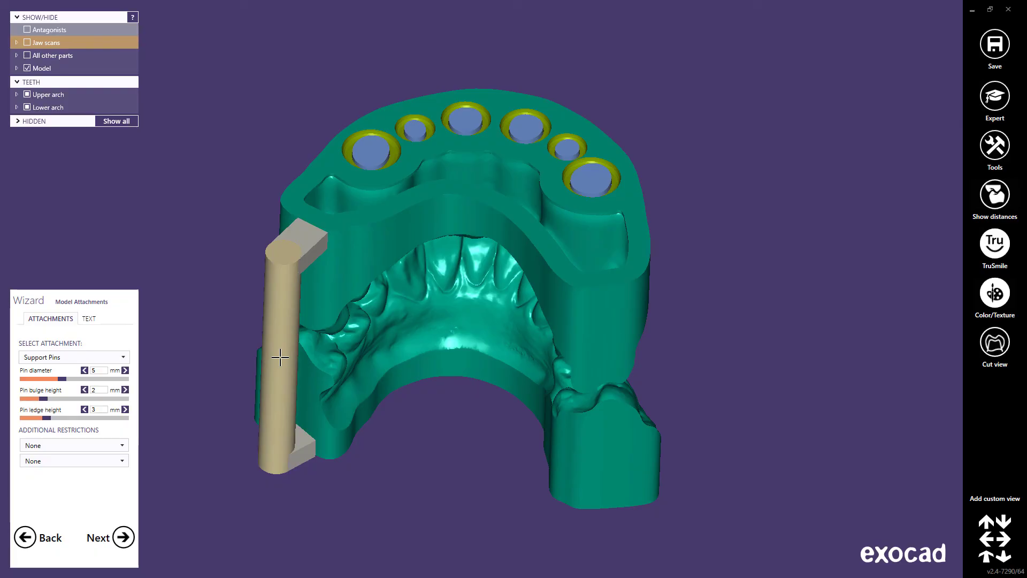
right_click_drag(342, 528, 341, 521)
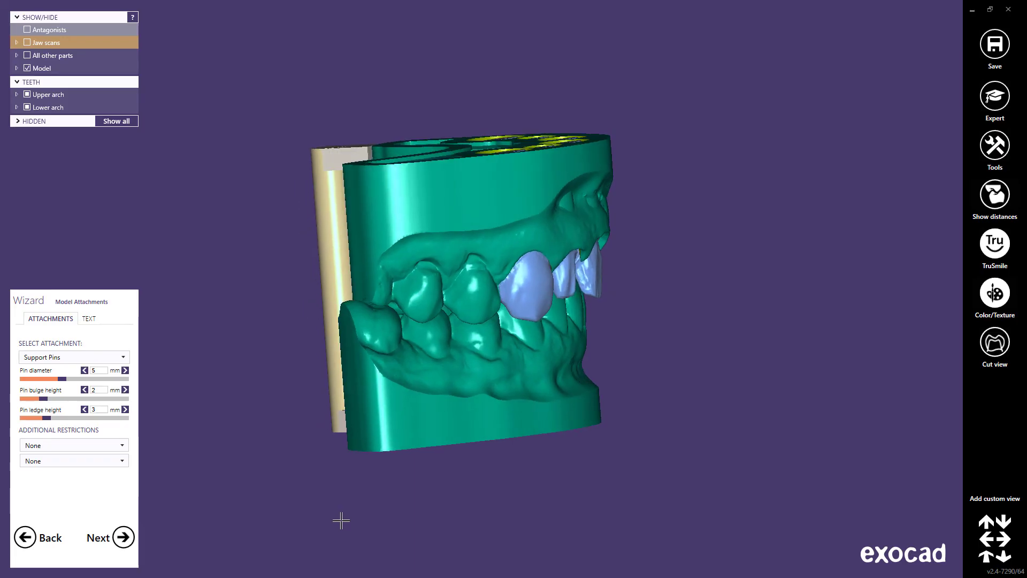
- Add the text "Patient Name" to the side of the lower base on the patient's right
left_click(81, 319)
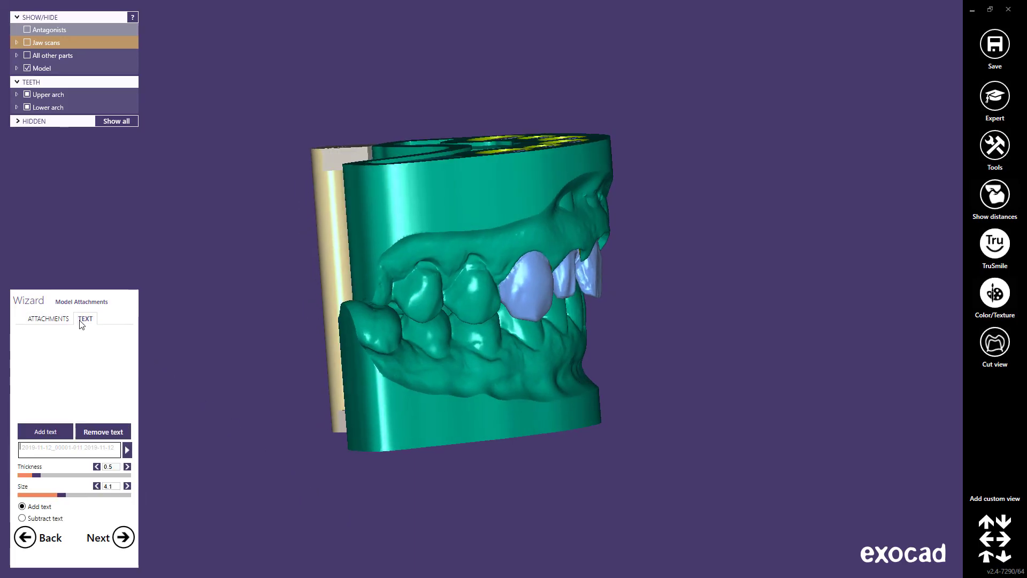
left_click(58, 453)
type("Patient Name")
left_click(45, 431)
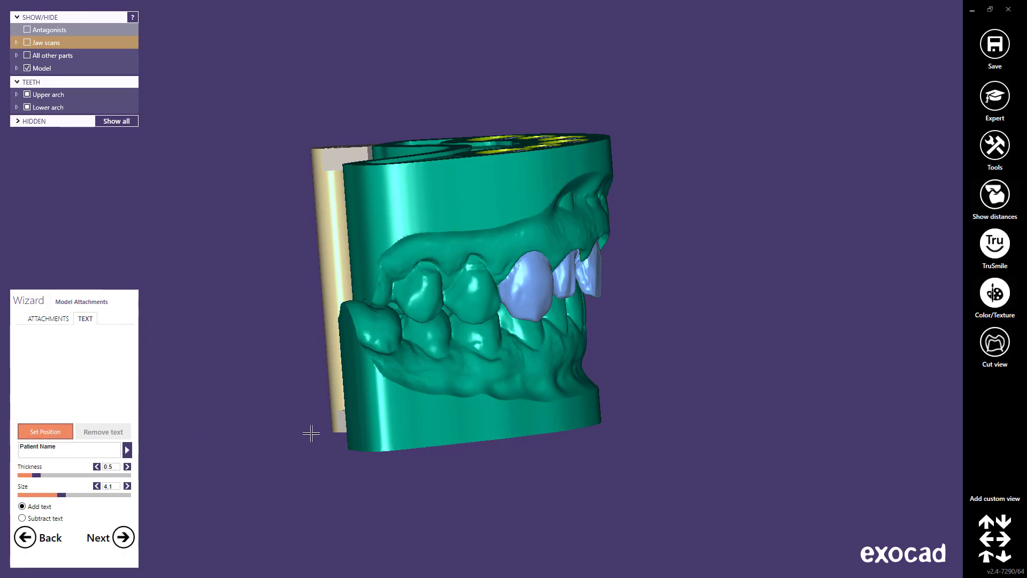
left_click(396, 424)
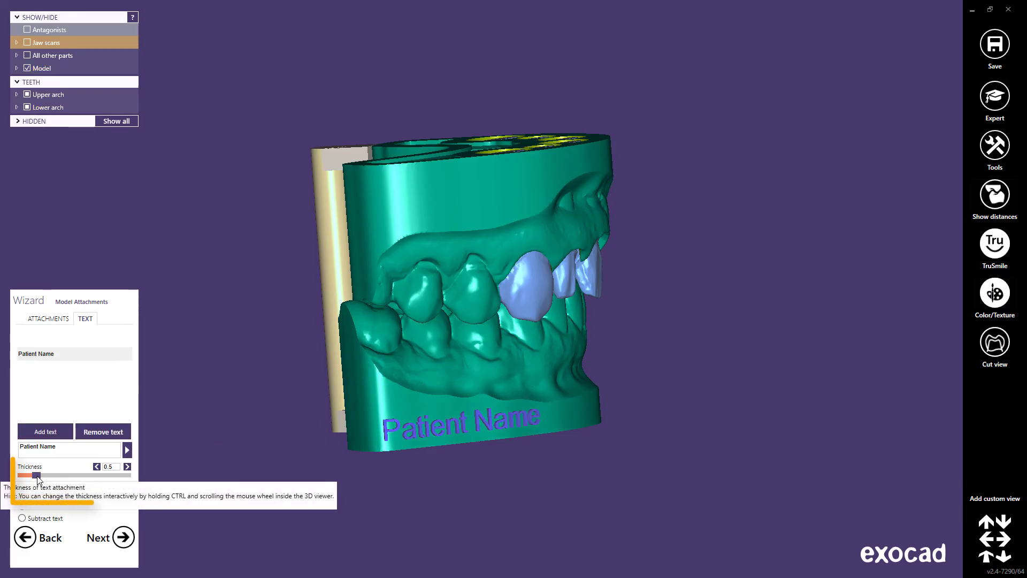
- Set the text's thickness to 0.35 and size to 2.93, and format it in bold Bernard MT
left_click_drag(36, 475, 47, 495)
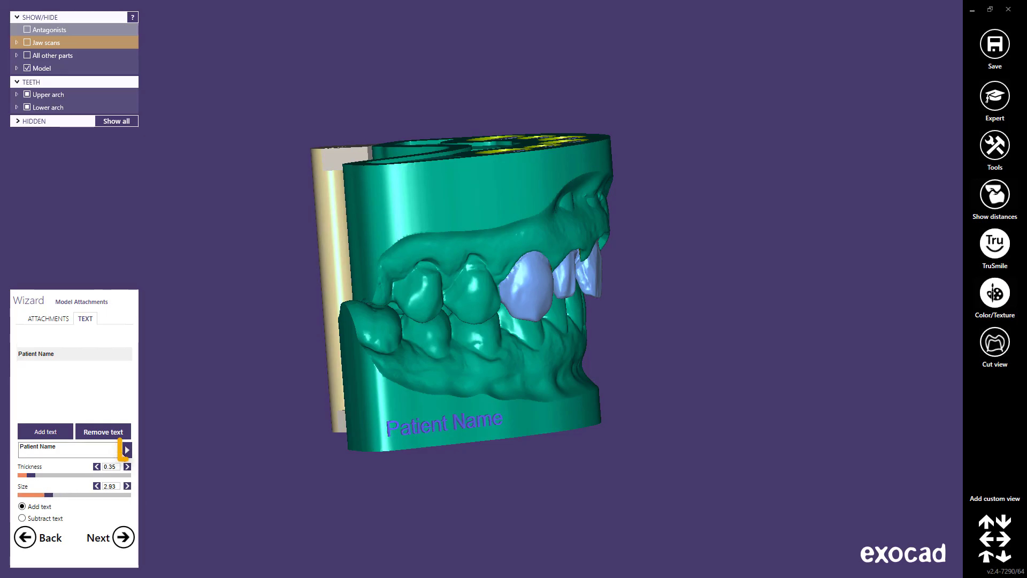
left_click(127, 449)
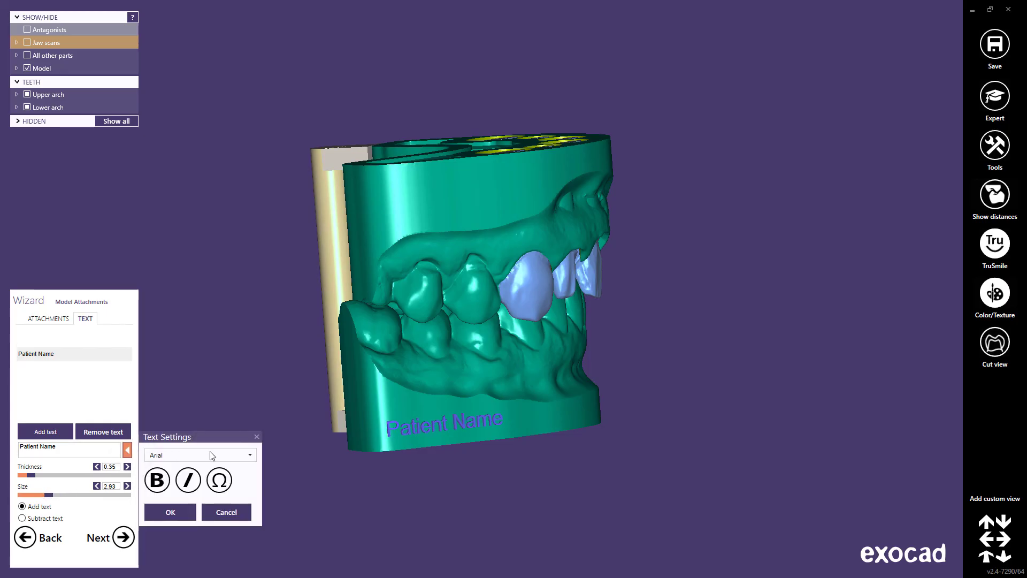
left_click(250, 455)
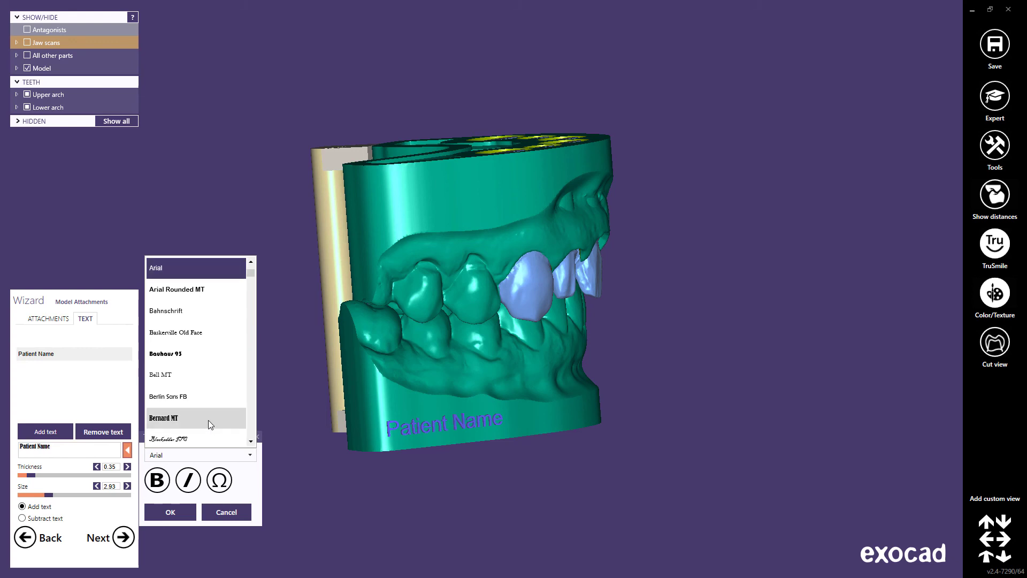
left_click(207, 418)
left_click(159, 481)
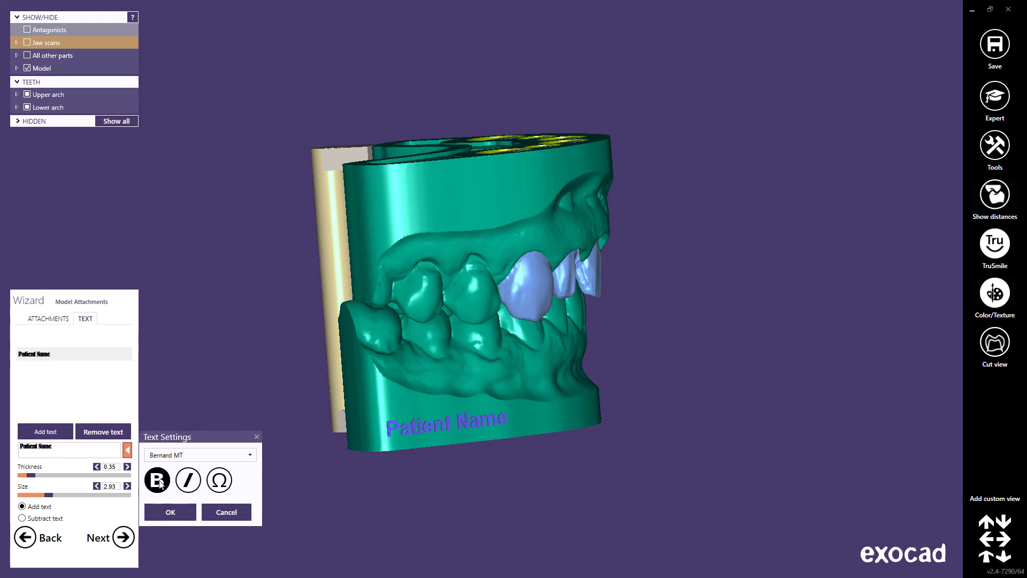
left_click(169, 512)
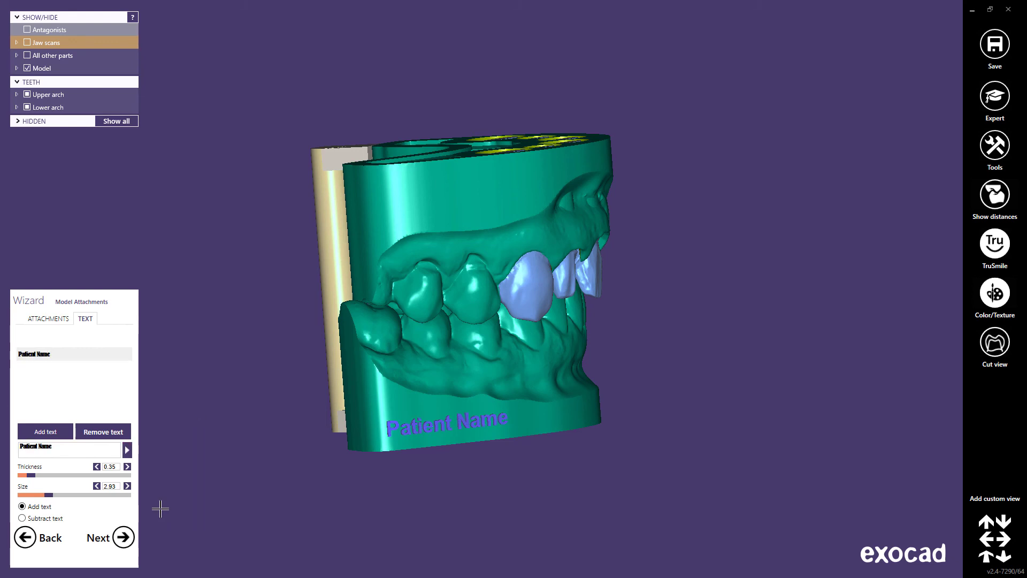
- Try the Subtract text mode, return to Add text, and nudge the label slightly toward the base's rear edge
left_click(45, 519)
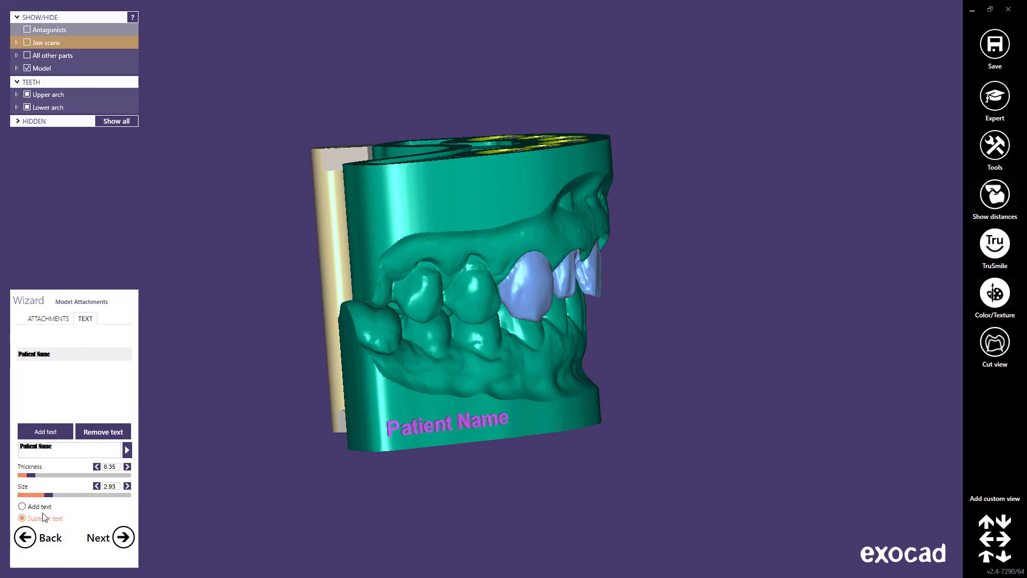
left_click(44, 509)
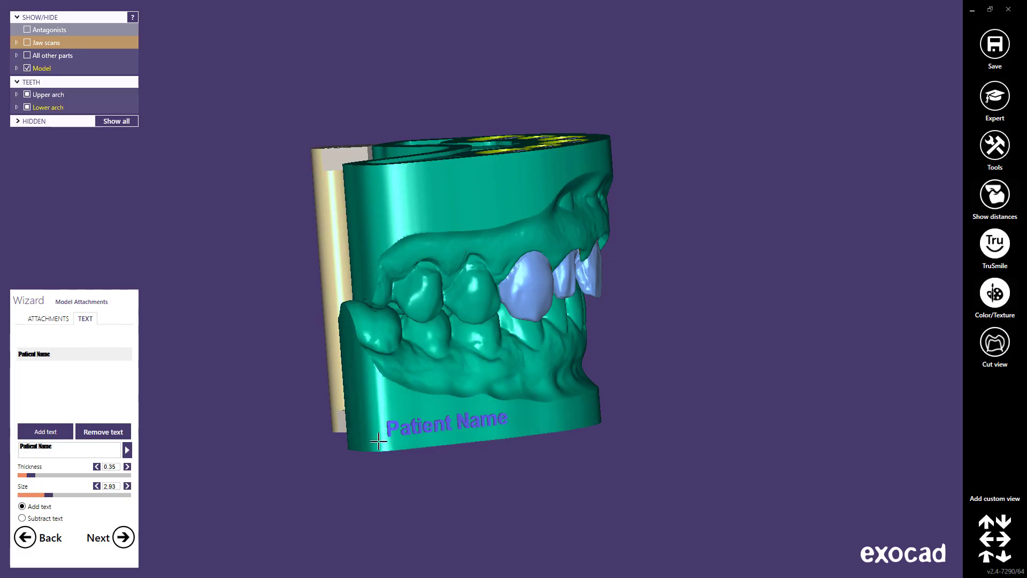
mouse_move(414, 433)
left_mouse_down()
mouse_move(423, 425)
mouse_move(419, 451)
mouse_move(411, 435)
left_mouse_up()
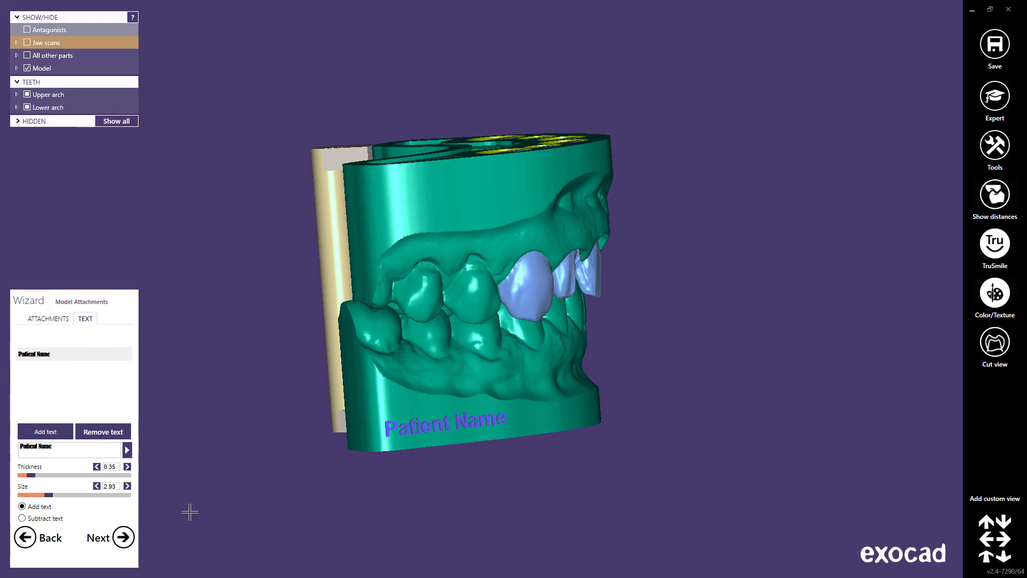
- Merge the attachments into the models and finish with "I'm done", saving the scene in the project directory
left_click(124, 538)
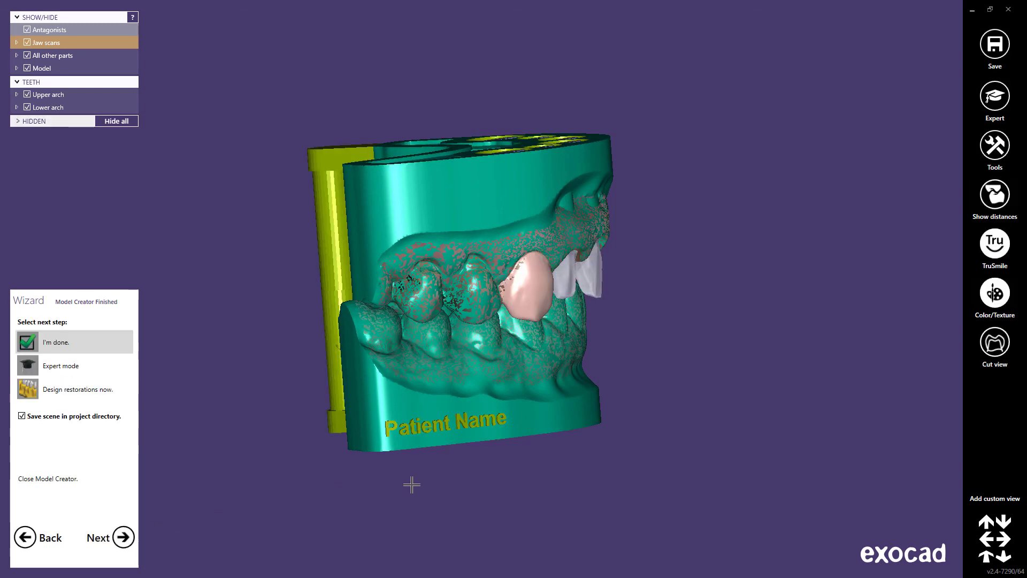
right_click_drag(411, 484, 408, 482)
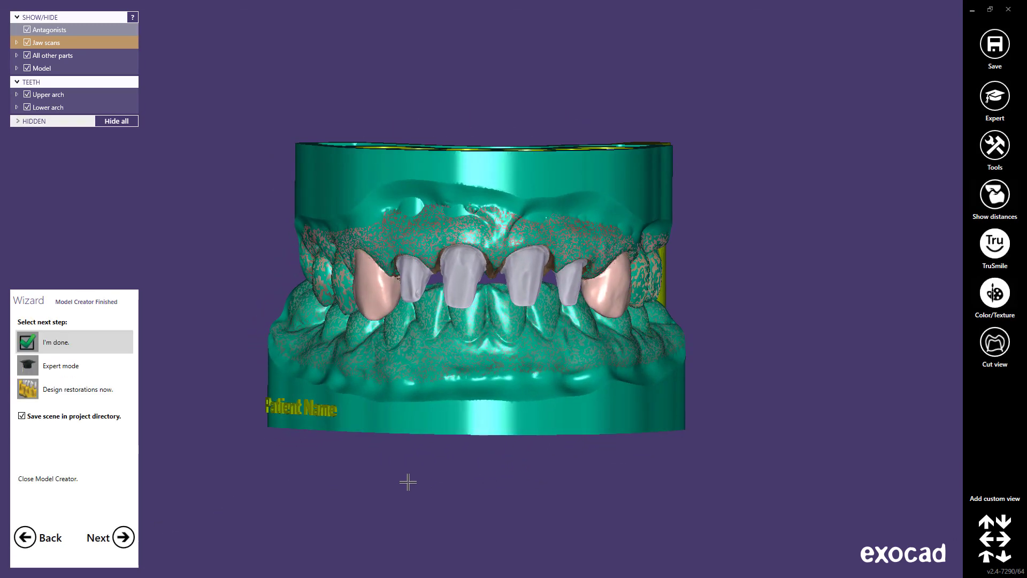
left_click(124, 537)
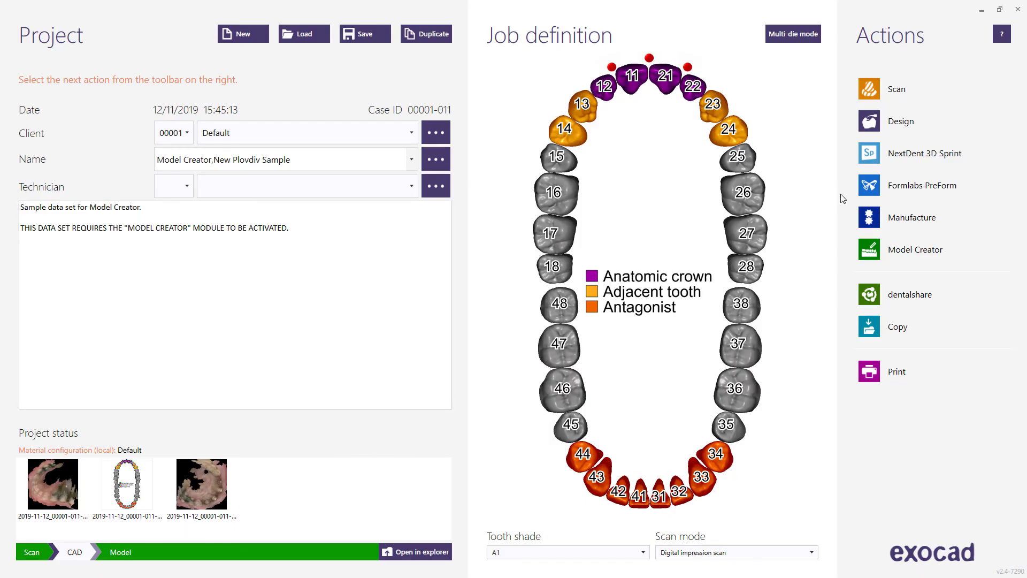
- Send all model dies and bases to Formlabs PreForm and apply a Form 3B job with Dental SG resin at 100 microns
left_click(885, 184)
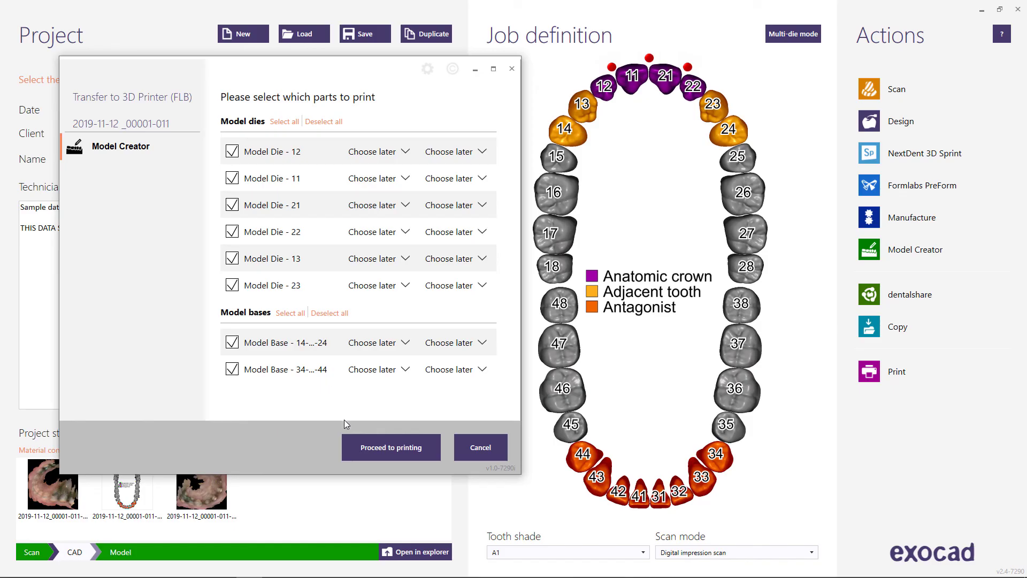
left_click(352, 447)
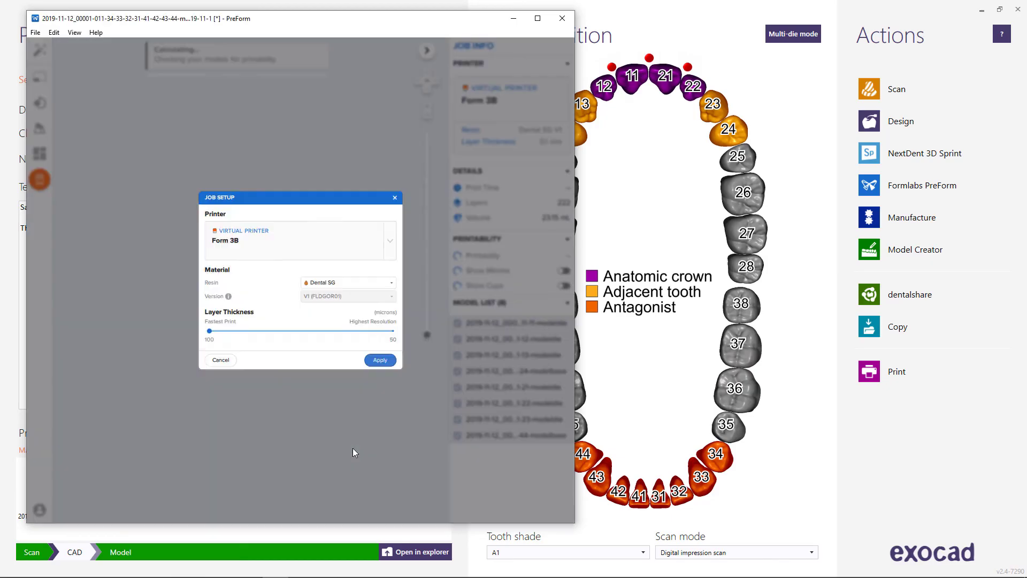
left_click(405, 385)
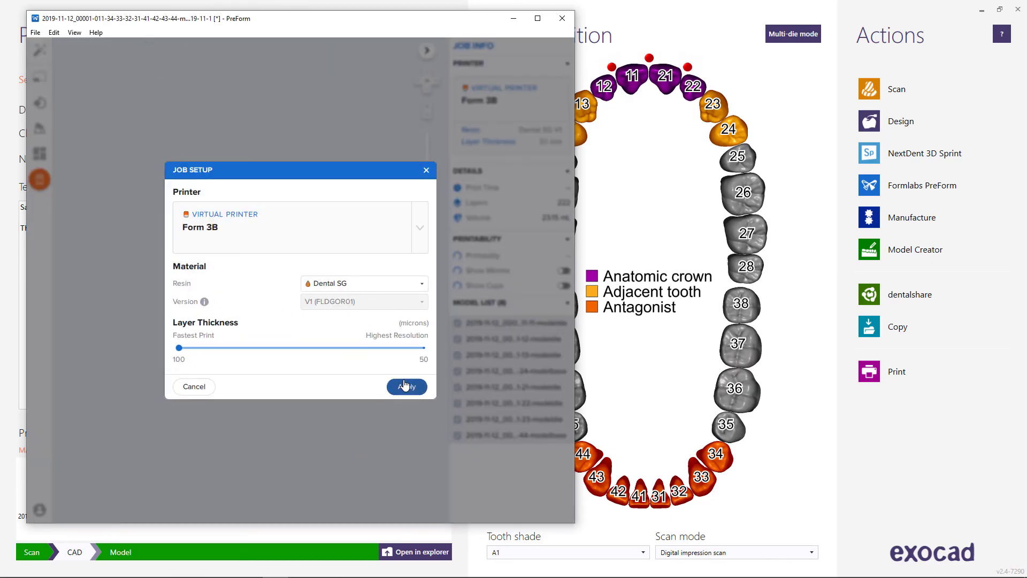
right_click_drag(241, 361, 433, 430)
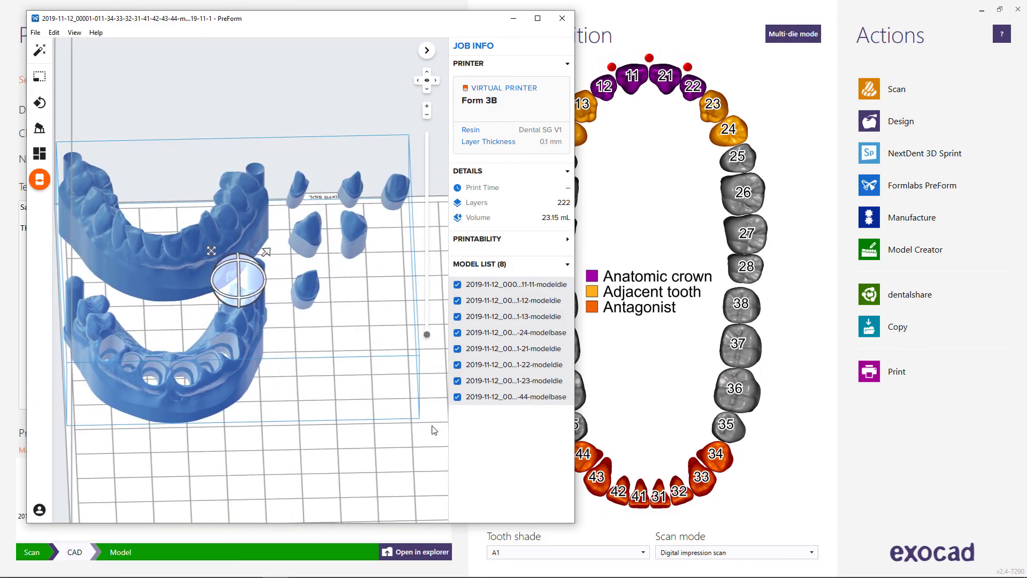